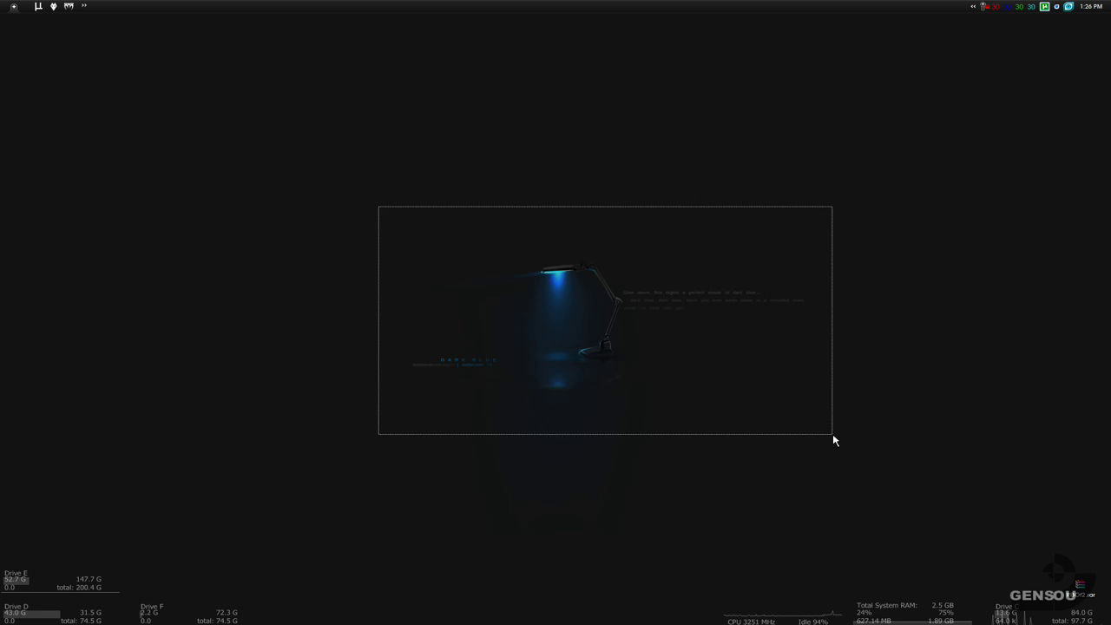
- Right-click around the desktop to bring up its context menu, then dismiss it
drag(383, 208, 834, 439)
right_click(509, 92)
right_click(276, 158)
right_click(502, 407)
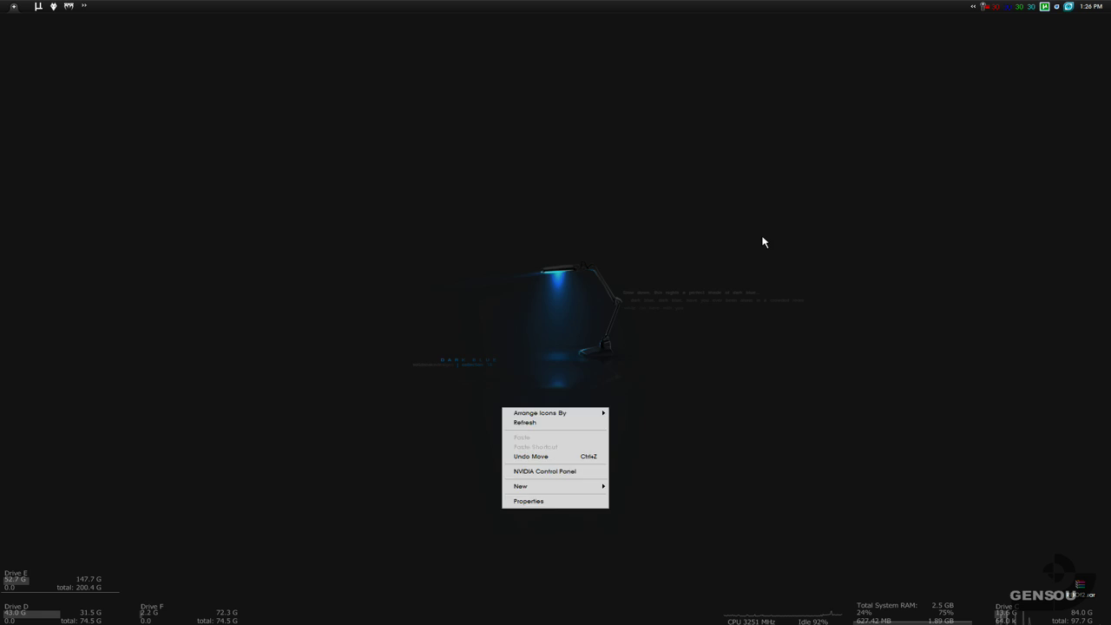
mouse_move(729, 220)
mouse_down()
mouse_move(328, 316)
mouse_move(289, 252)
mouse_up()
right_click(309, 317)
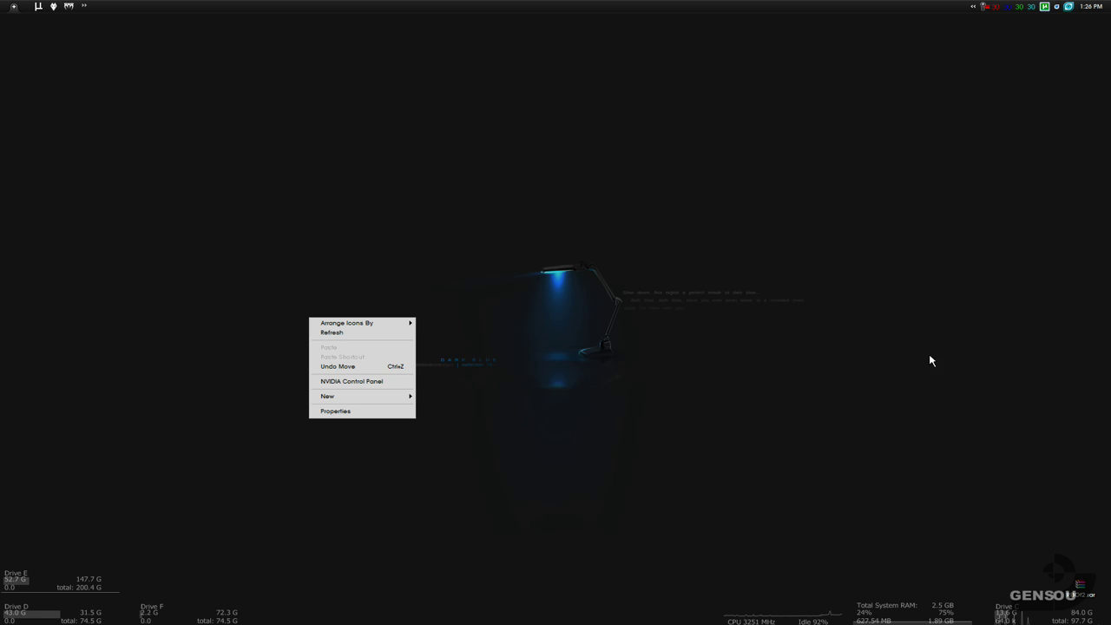
right_click(641, 239)
right_click(483, 200)
click(318, 163)
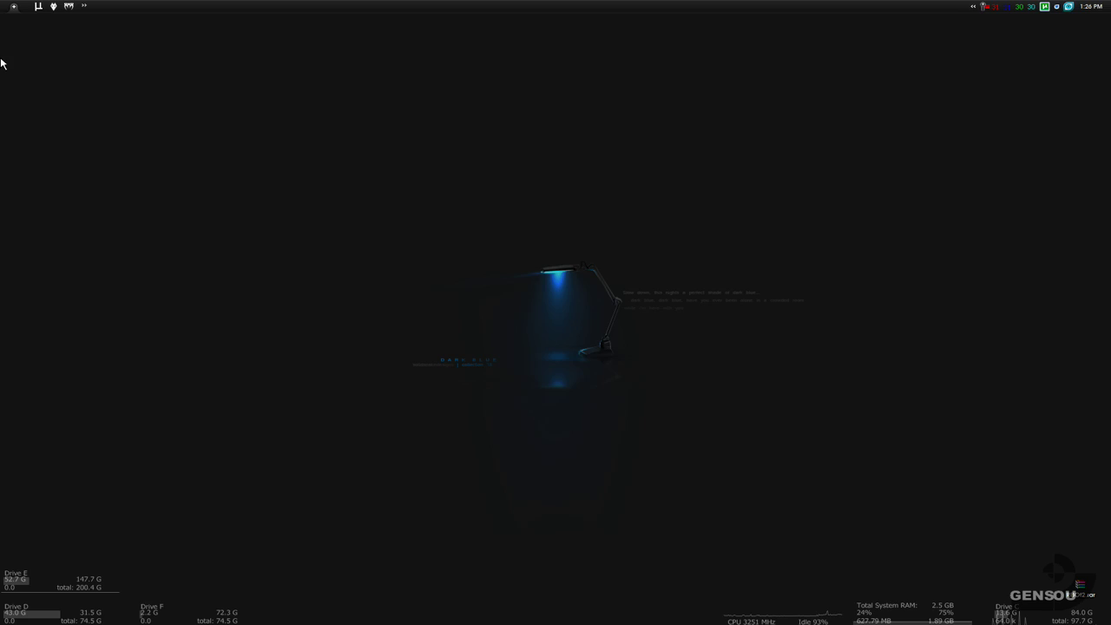
- Launch Registry Editor by running regedit from the Run prompt
click(13, 6)
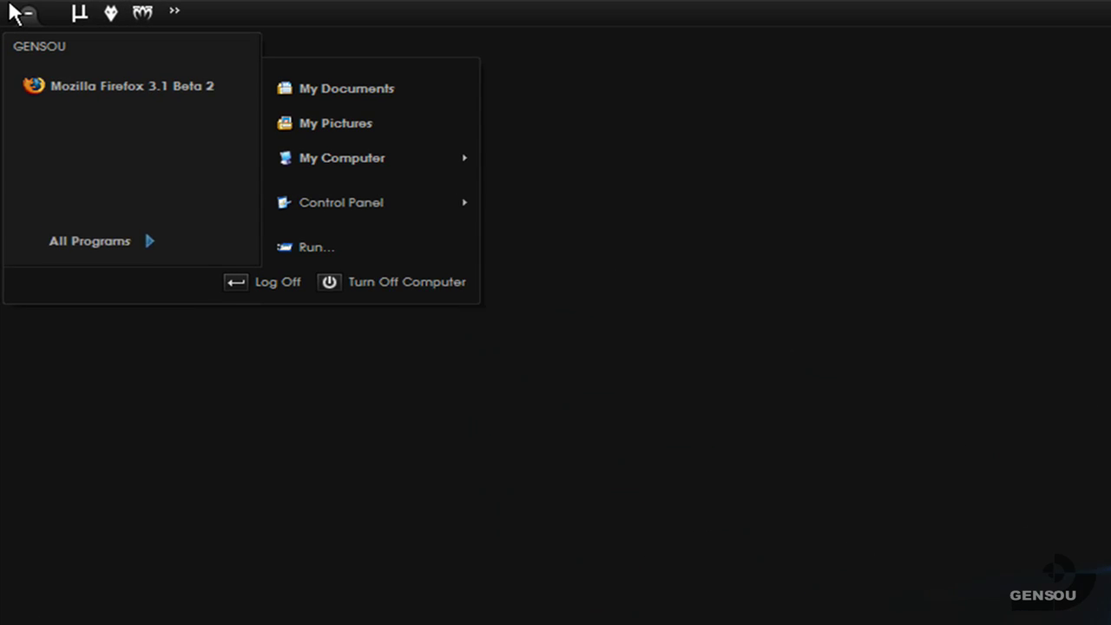
click(358, 260)
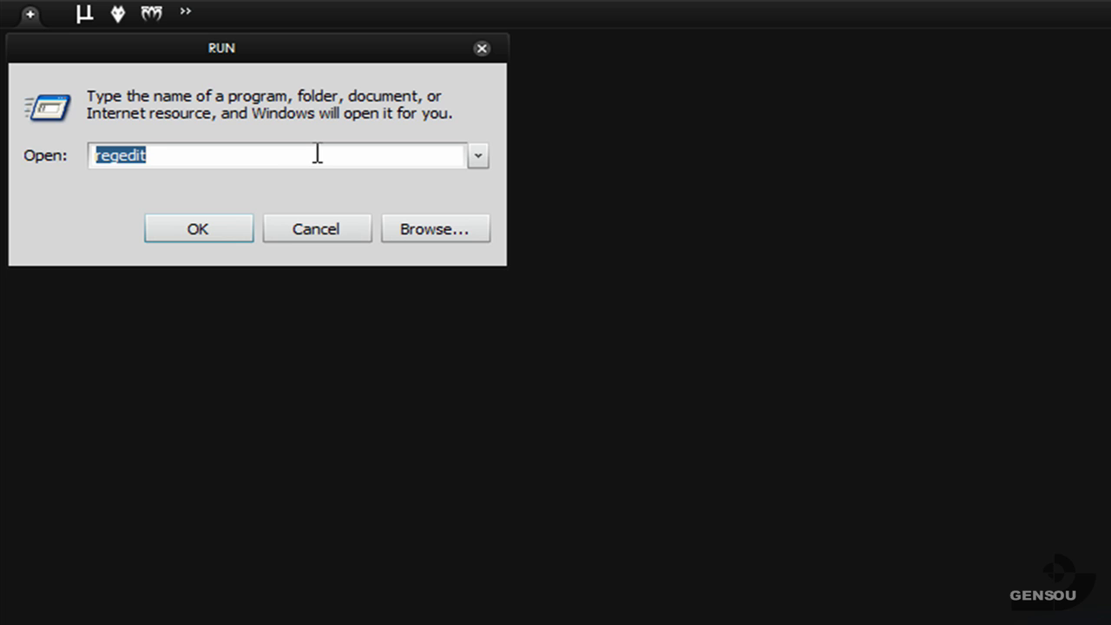
key(Return)
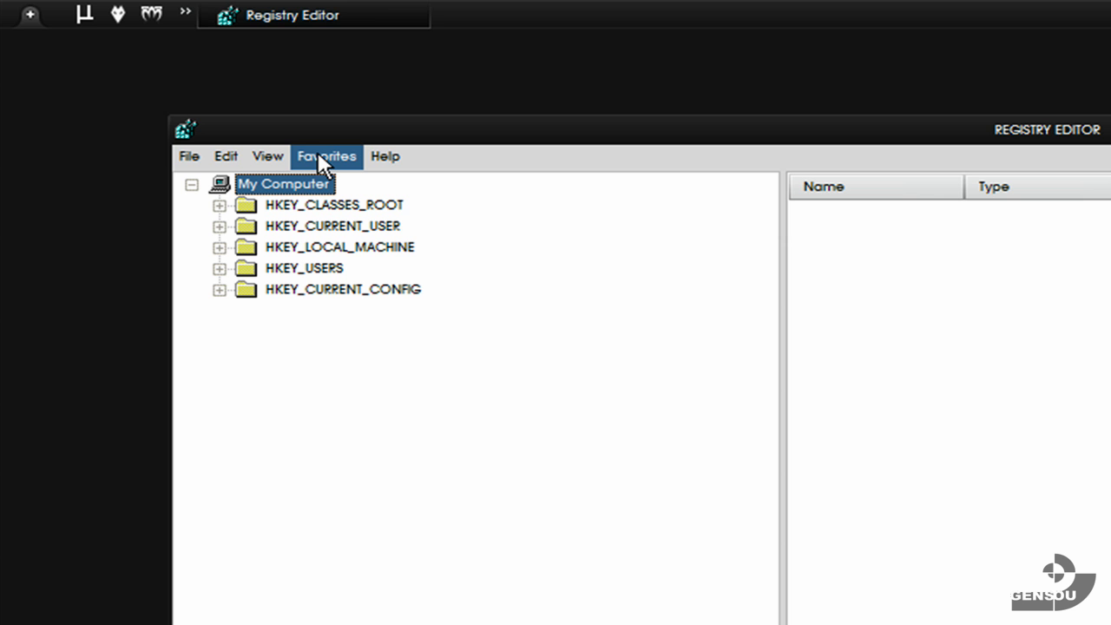
- Run cmd, list the full network configuration with ipconfig /all, then return to Registry Editor
click(27, 16)
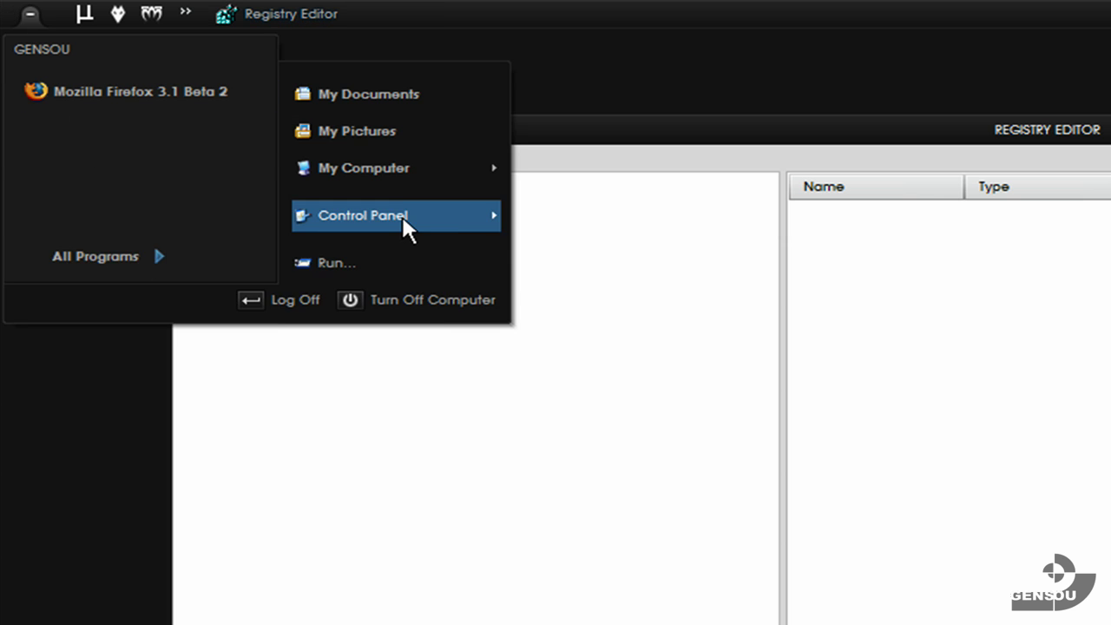
click(367, 262)
text(cm)
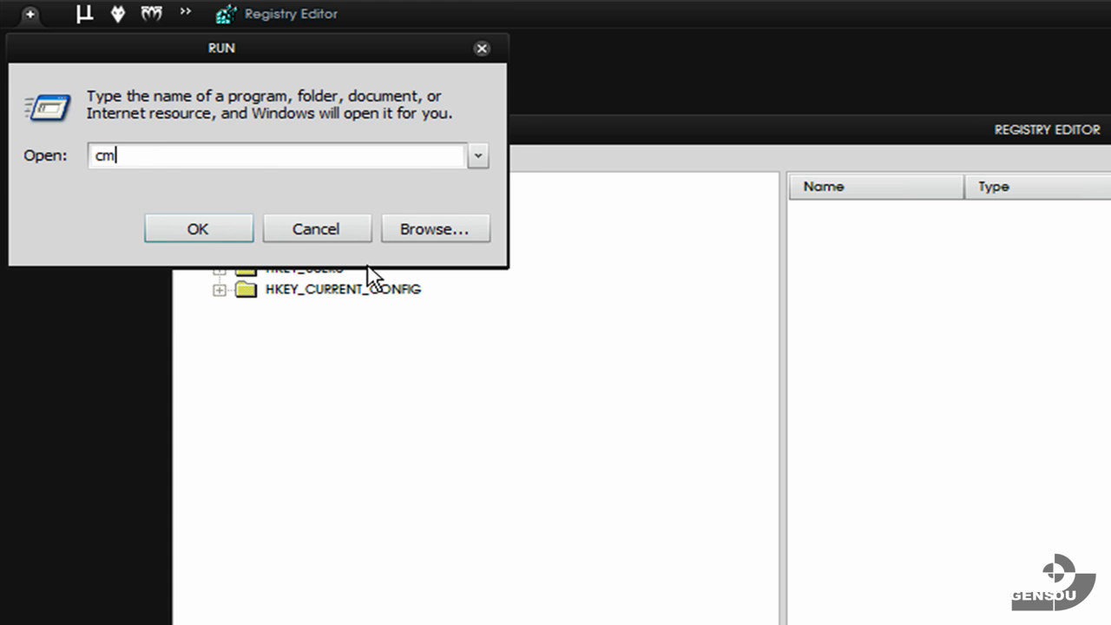
text(d)
key(Return)
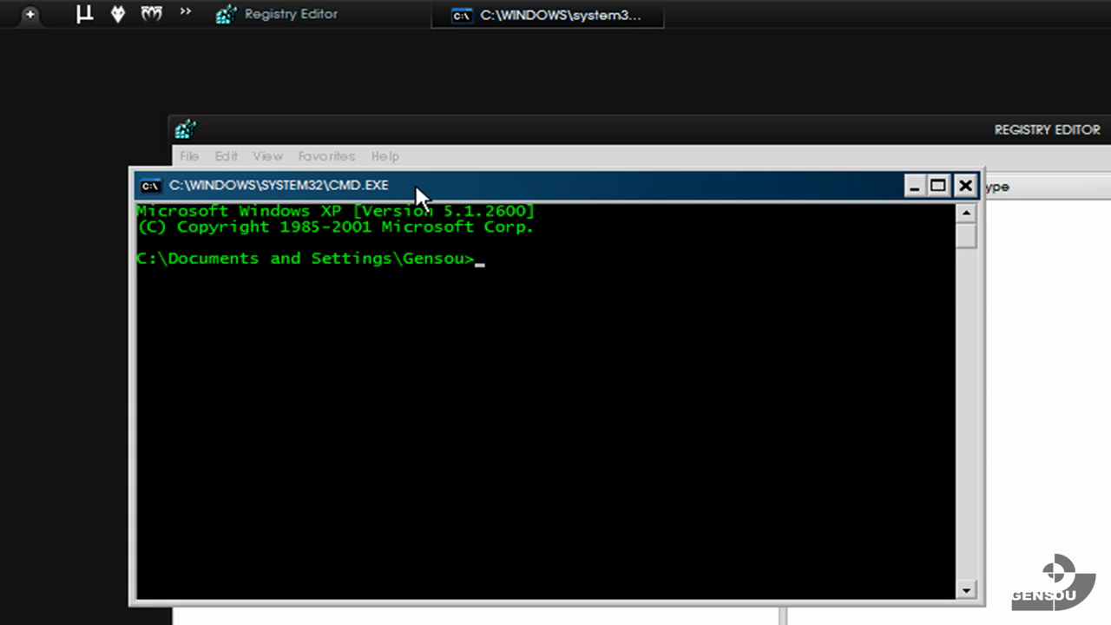
text(ipconf)
text(ig /all)
key(Return)
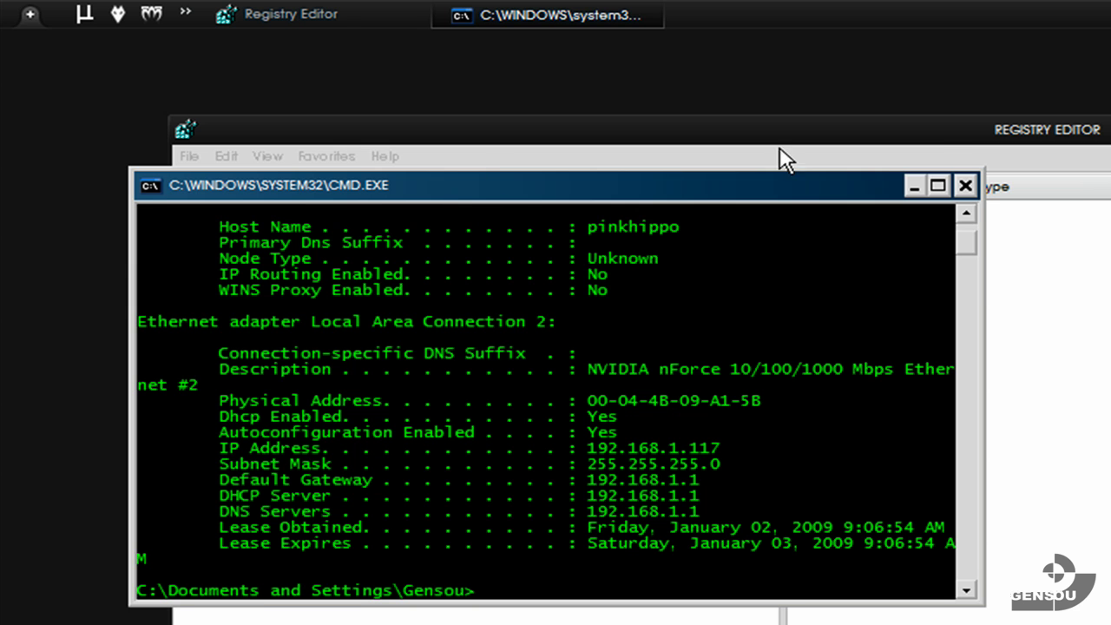
click(782, 156)
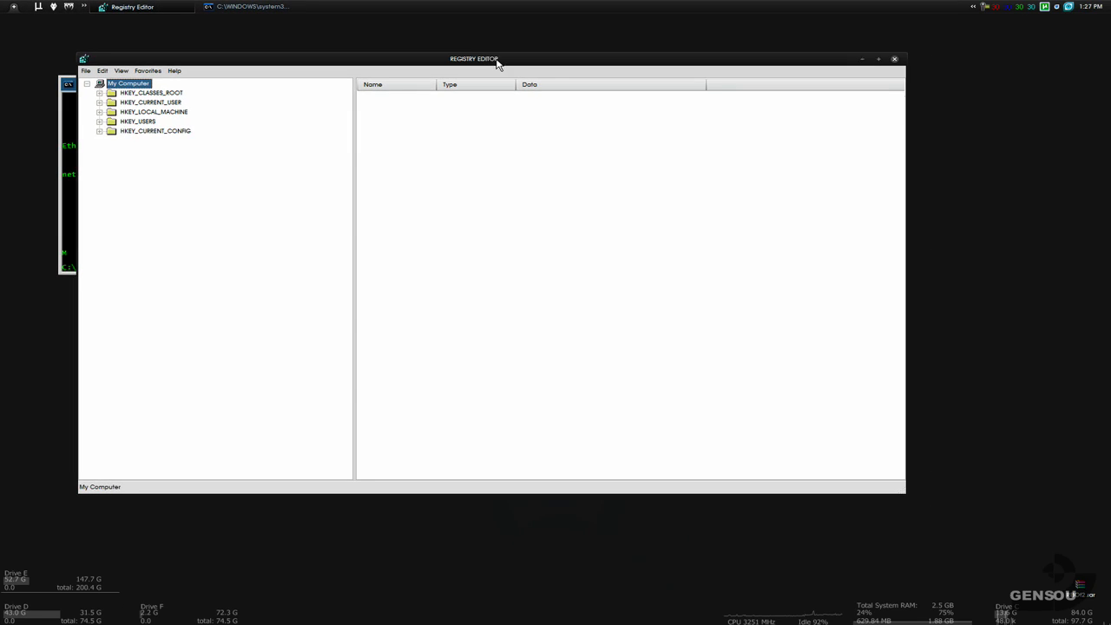
- Move the Registry Editor window and expand HKEY_LOCAL_MACHINE > SYSTEM > CurrentControlSet > Services
drag(498, 63, 562, 56)
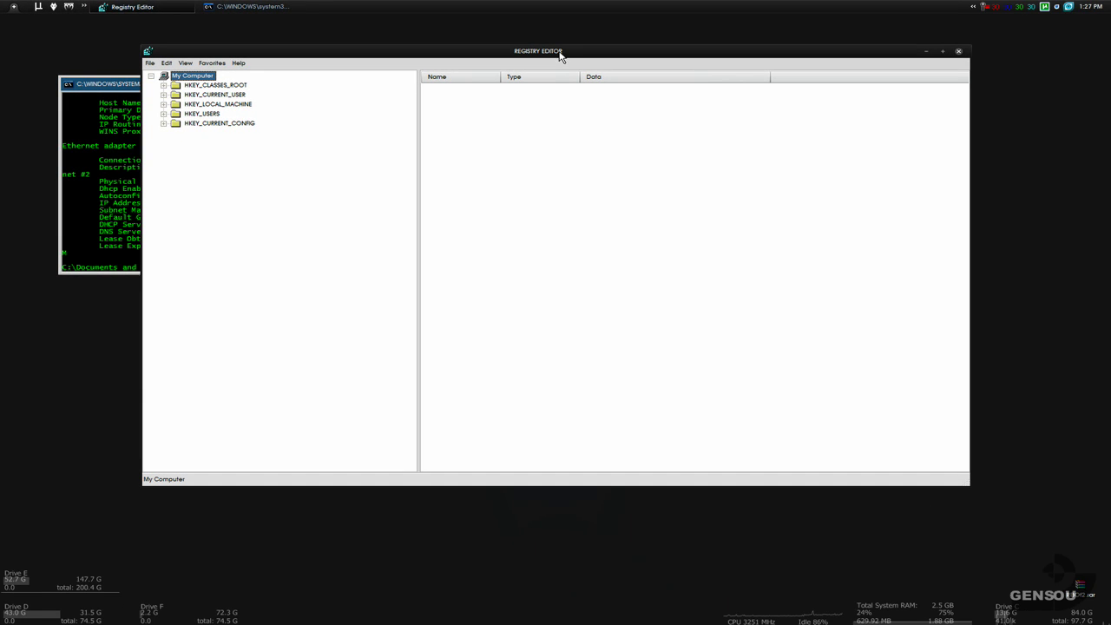
drag(315, 54, 390, 47)
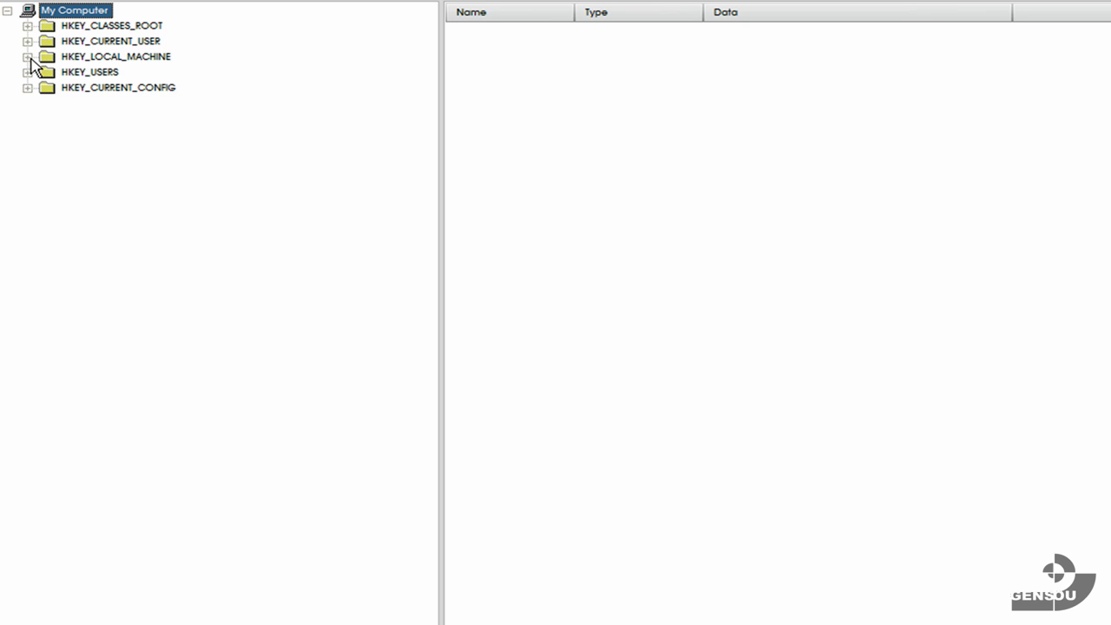
click(28, 56)
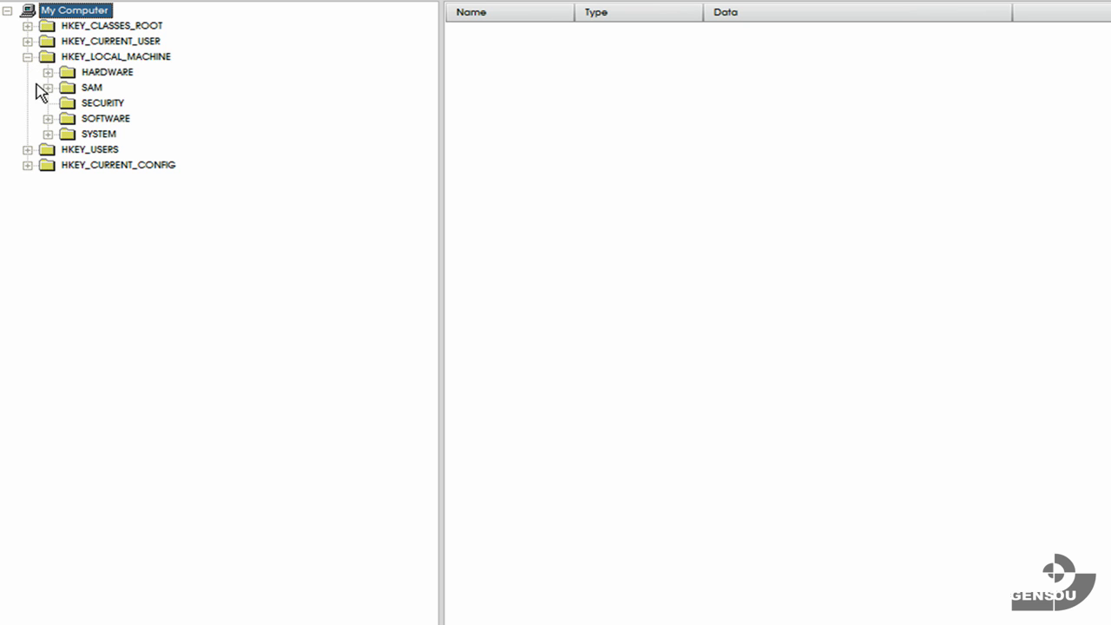
click(48, 134)
click(130, 180)
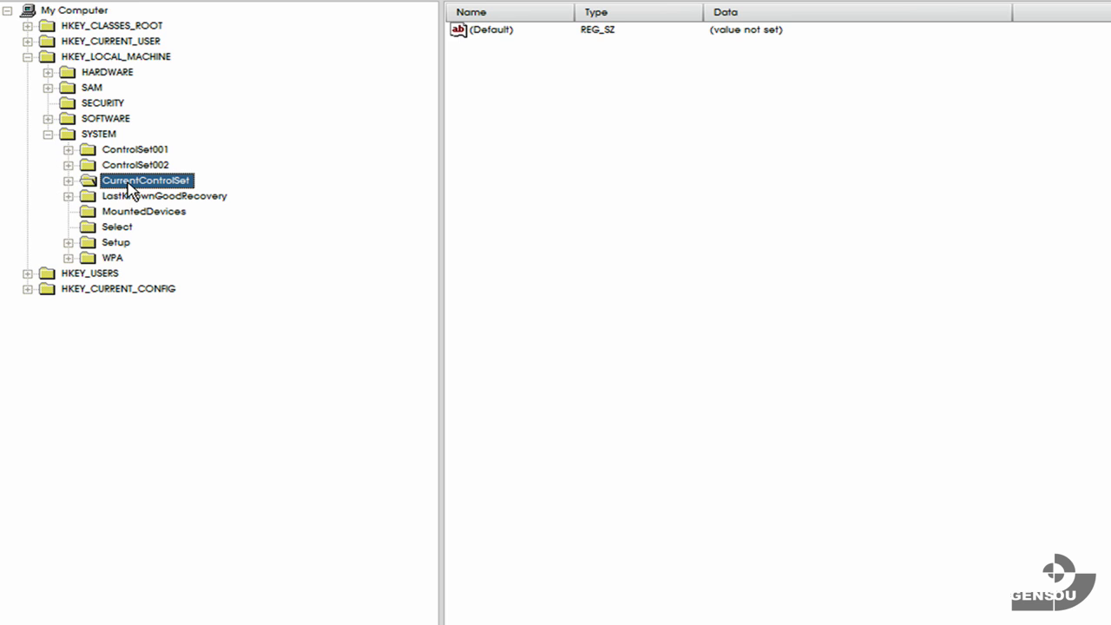
click(68, 181)
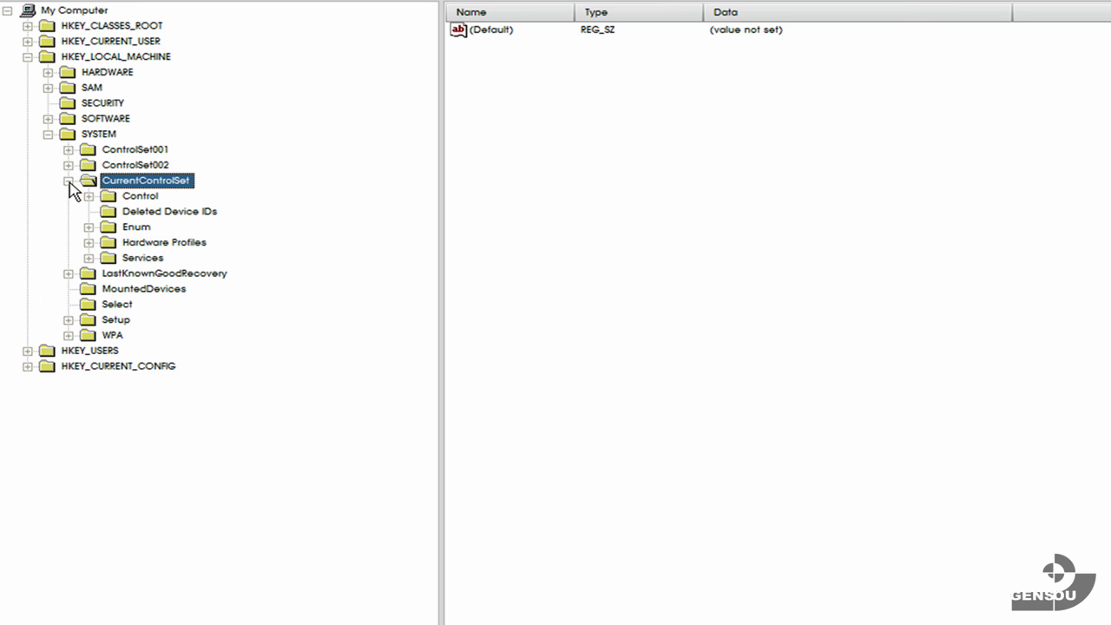
click(110, 259)
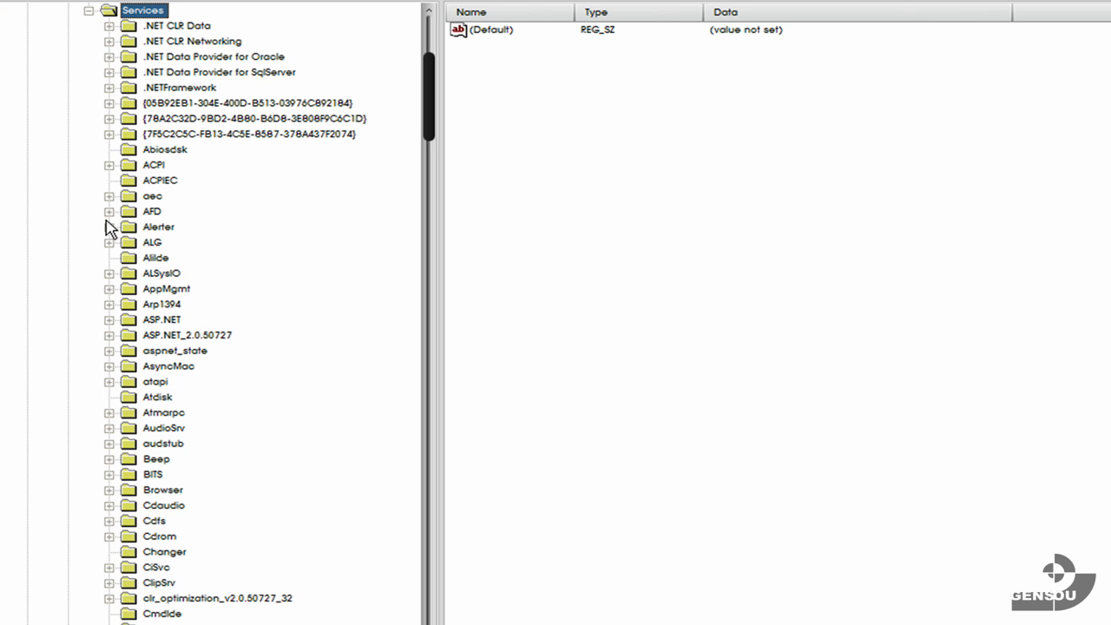
- Jump to the Tcpip service by typing tcpip, expand it and open its Parameters key
scroll(141, 226, down, 4)
scroll(208, 291, down, 3)
scroll(209, 291, down, 2)
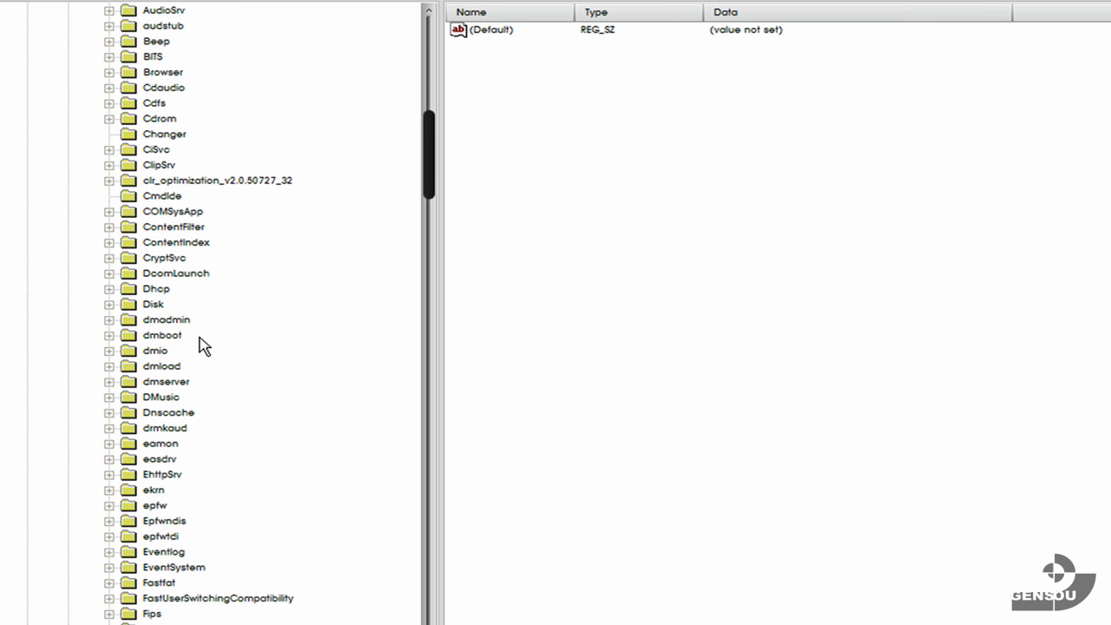
click(153, 335)
text(tcpip)
key(Down)
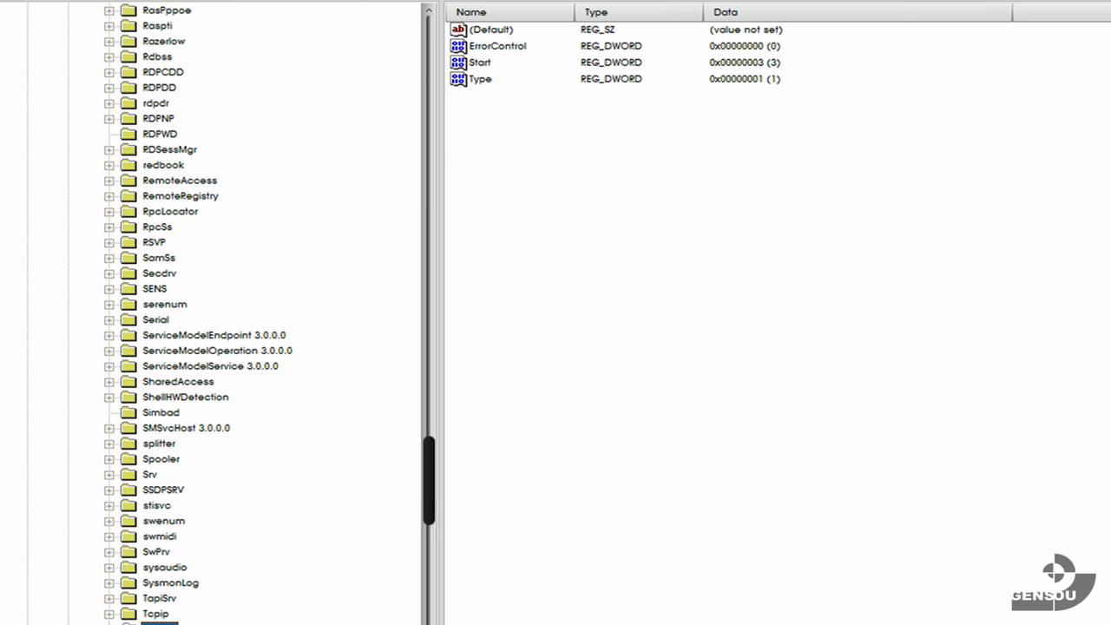
click(126, 615)
click(108, 614)
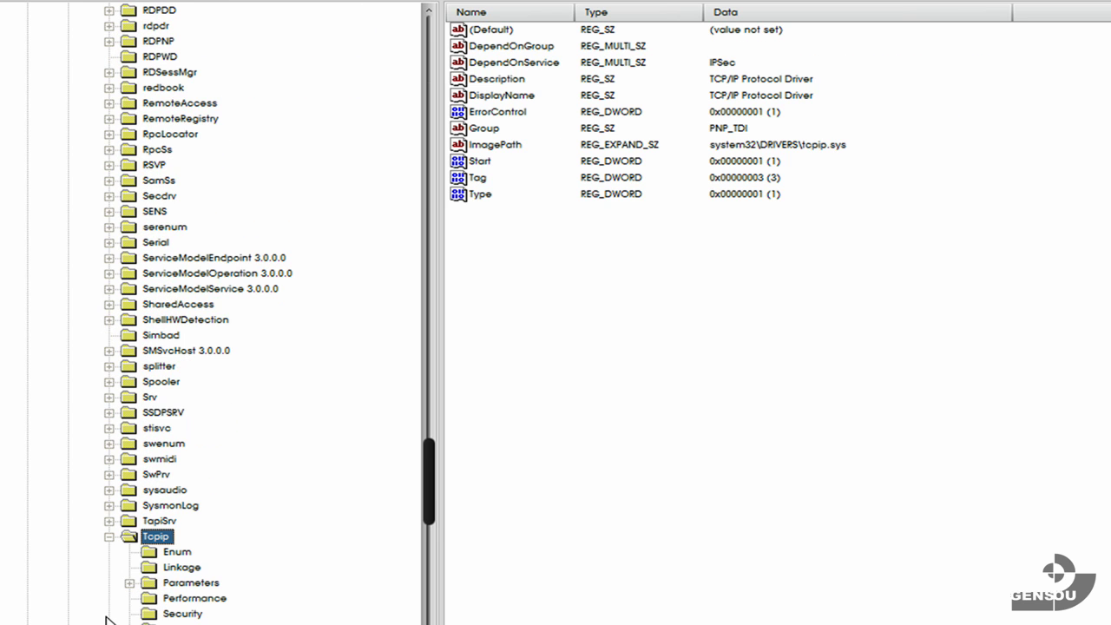
double_click(182, 584)
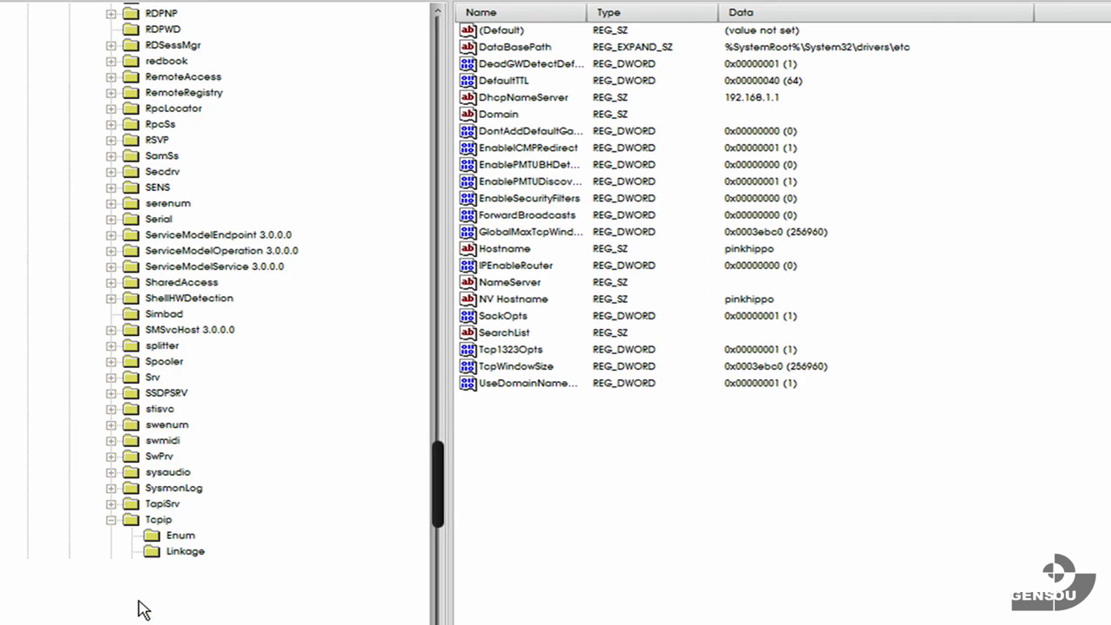
- Expand Tcpip\Parameters\Interfaces and select the first adapter key to view its values
click(195, 617)
click(154, 616)
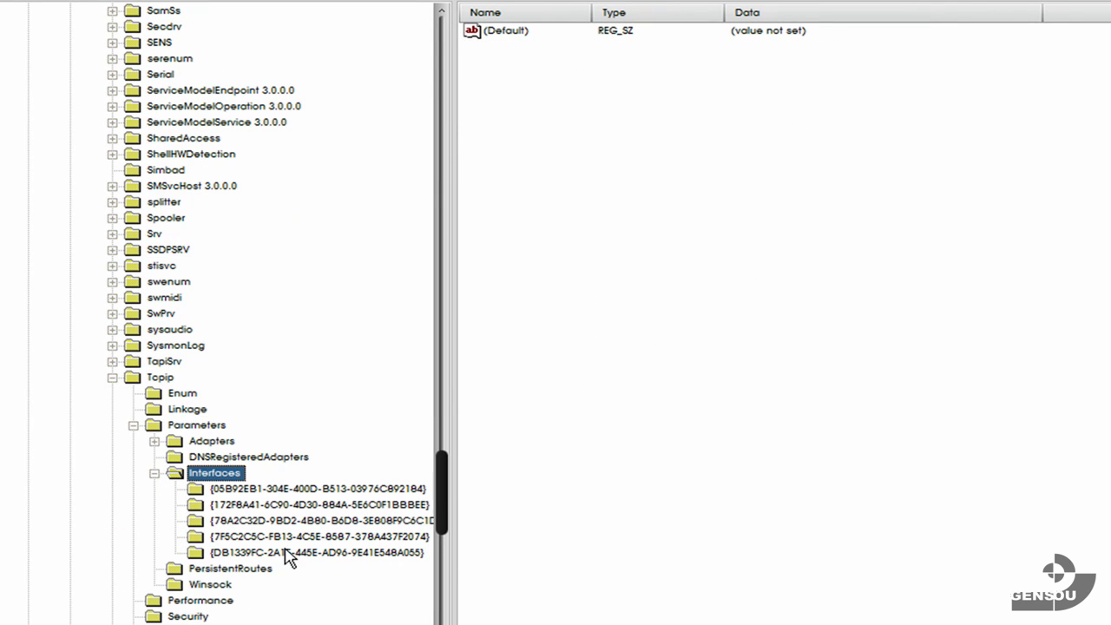
click(287, 554)
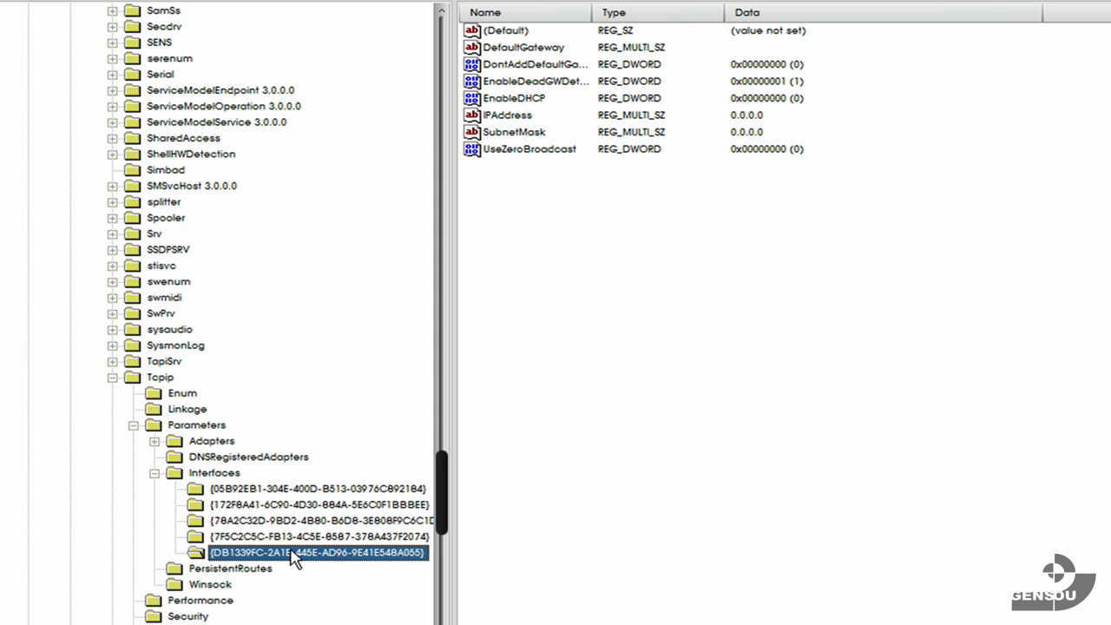
key(Up)
key(Up)
key(Up)
key(Up)
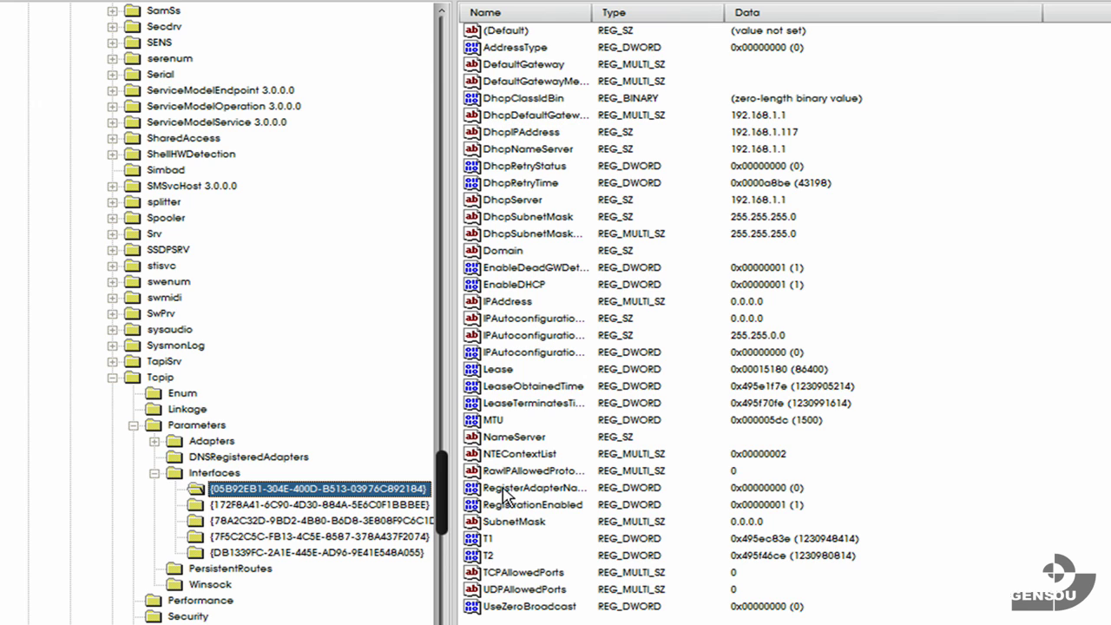
click(493, 420)
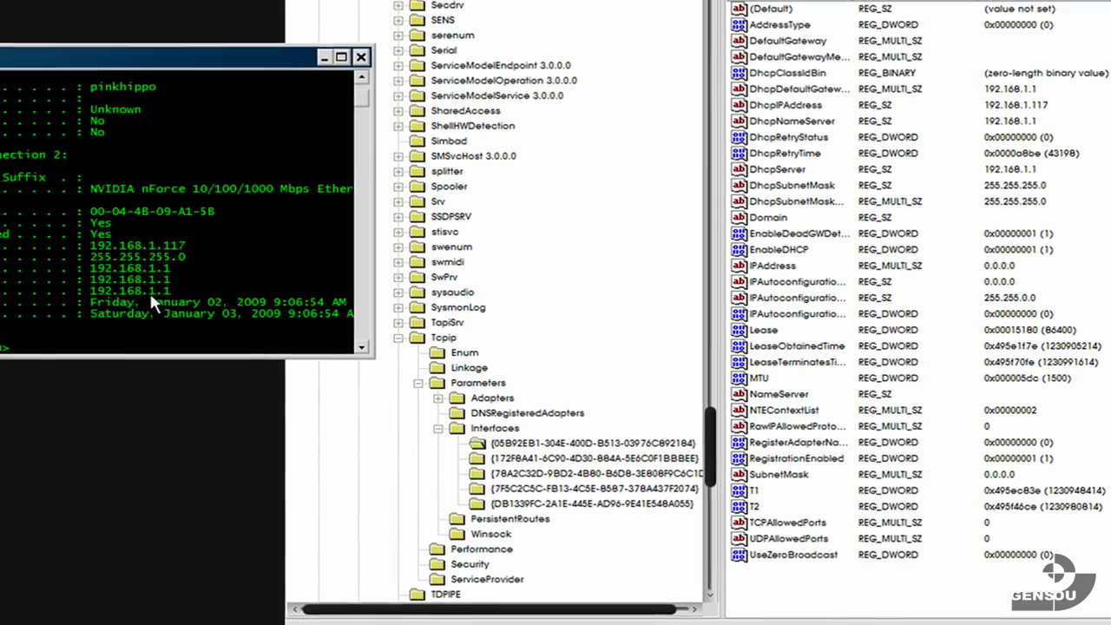
- Compare against the ipconfig output for 192.168.1.117, then bring Registry Editor back
click(135, 274)
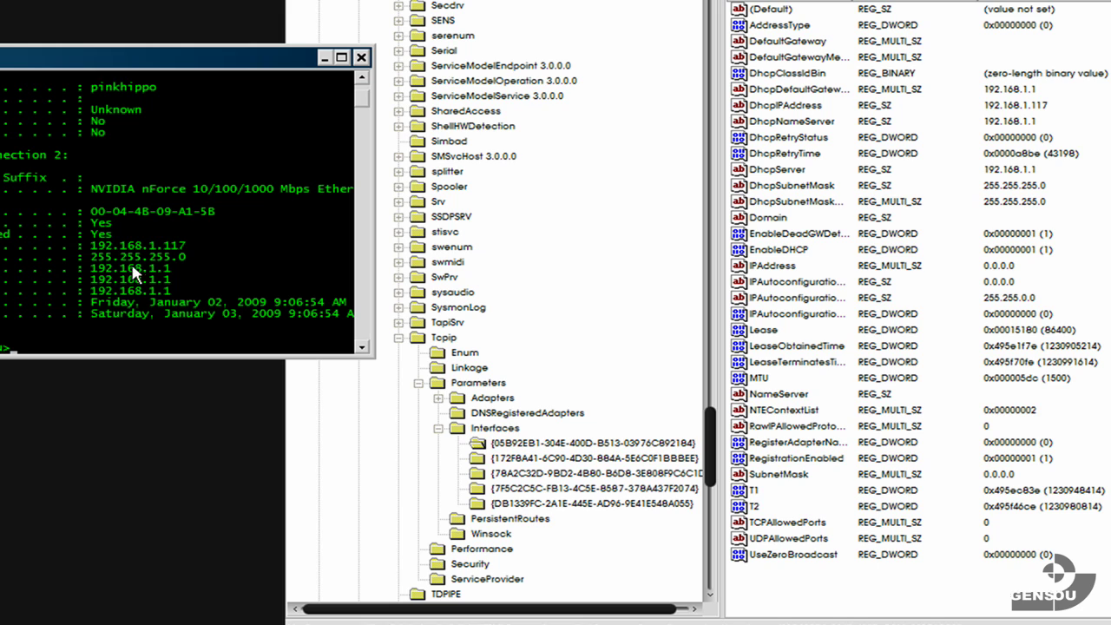
drag(23, 62, 0, 64)
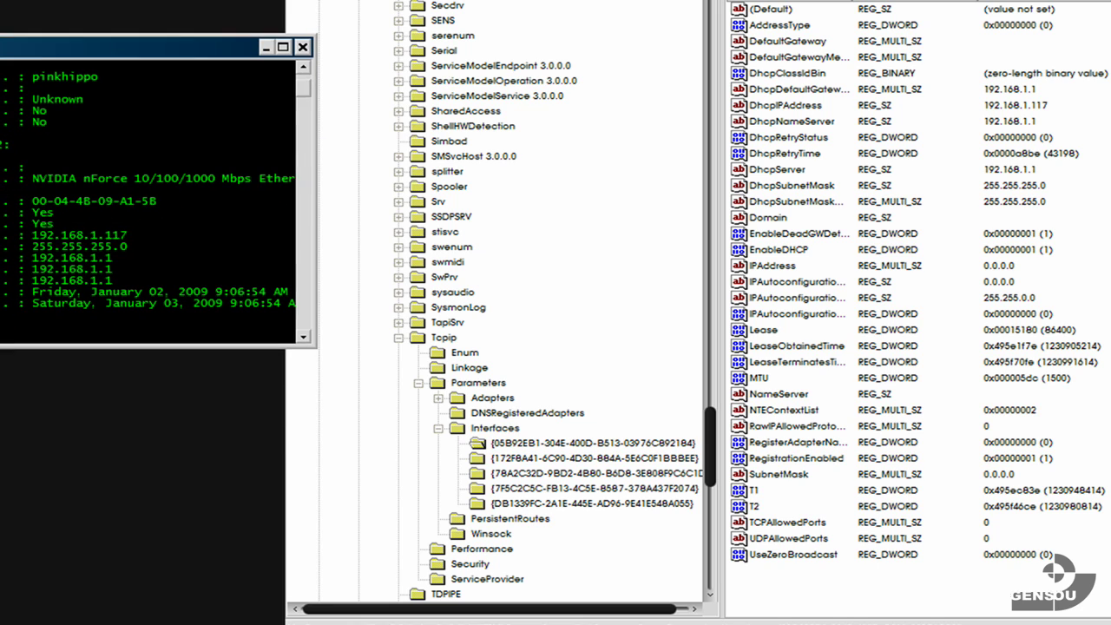
click(1012, 2)
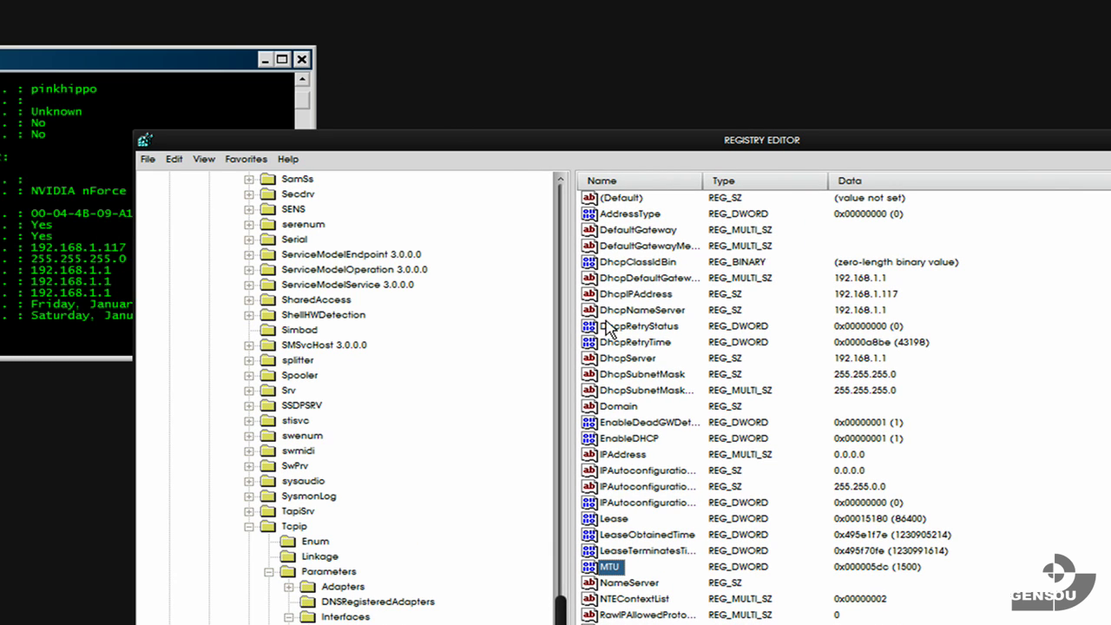
- Close the ipconfig window, add DWORD TcpAckFrequency to the interface key and open it for editing
click(301, 61)
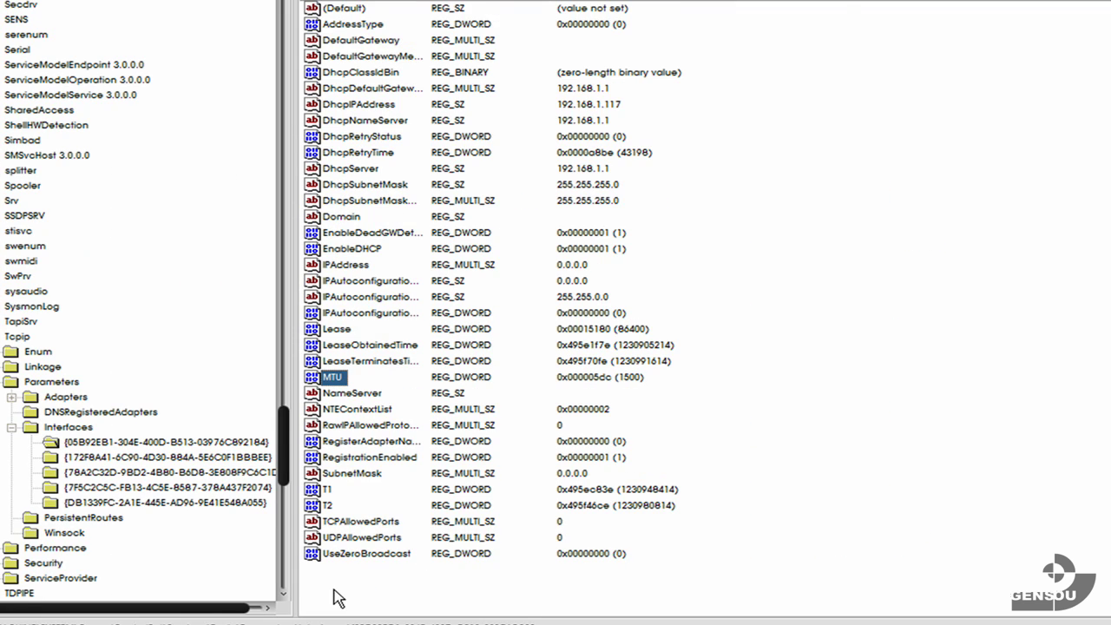
right_click(338, 599)
mouse_move(360, 502)
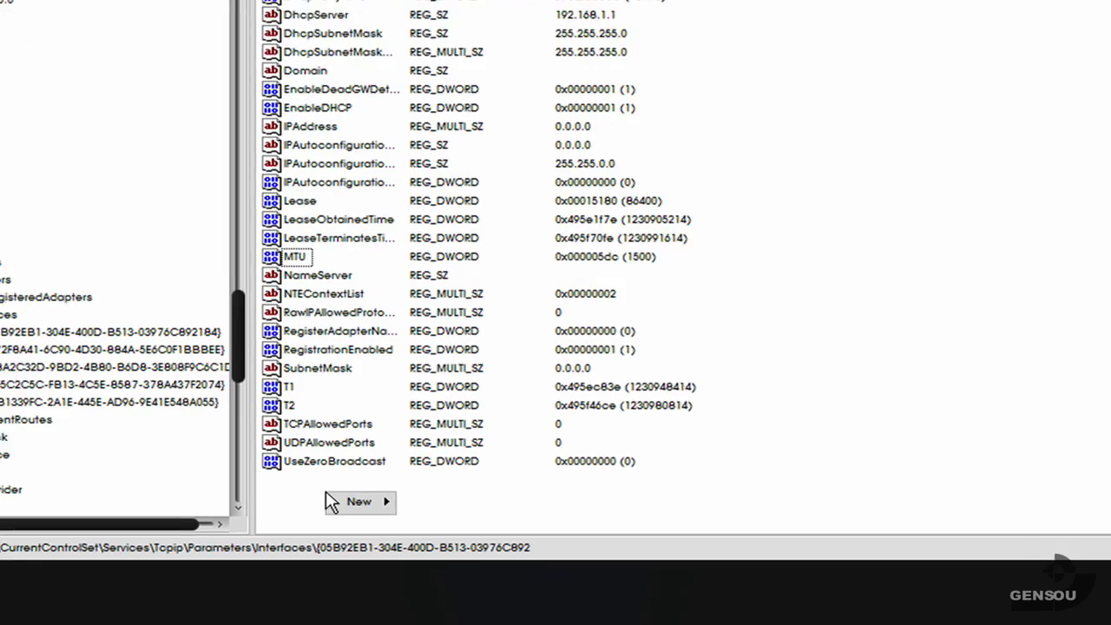
click(427, 398)
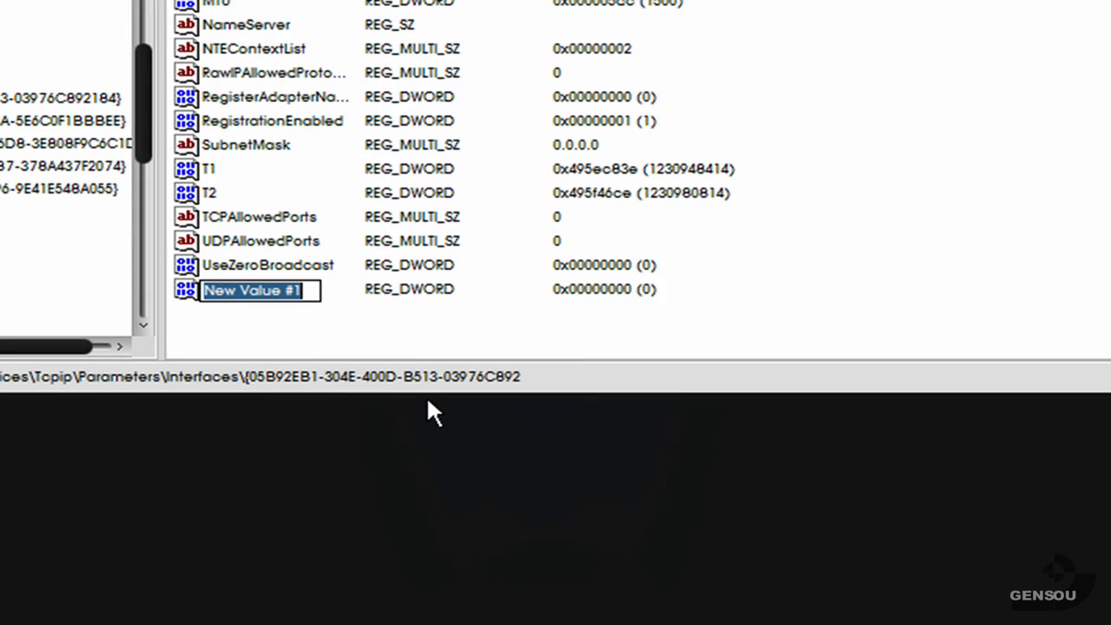
text(Tc)
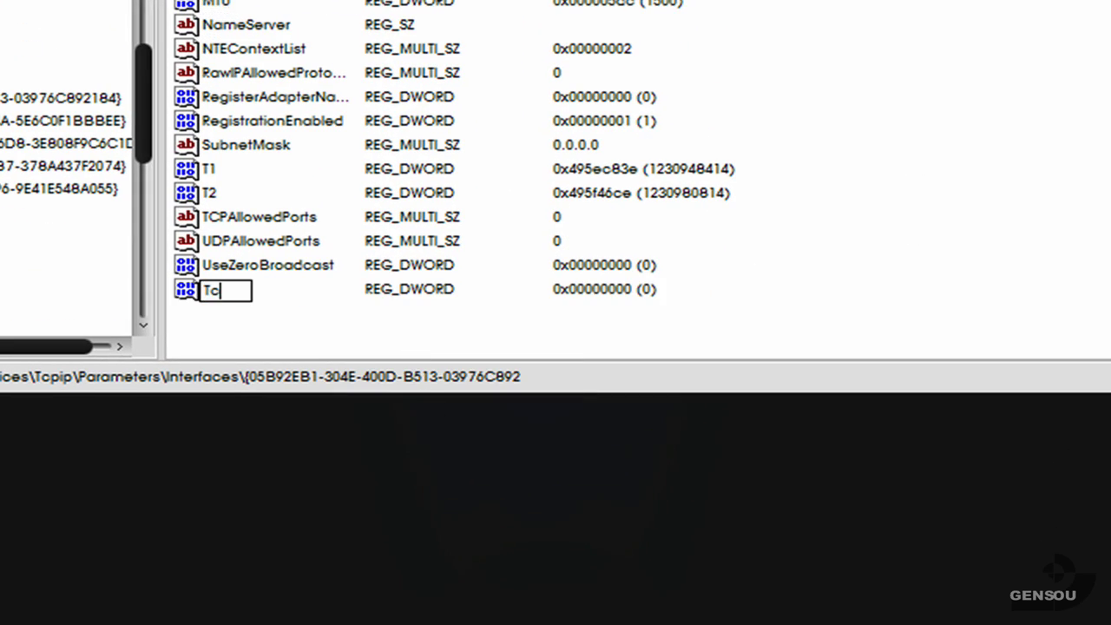
text(pAck)
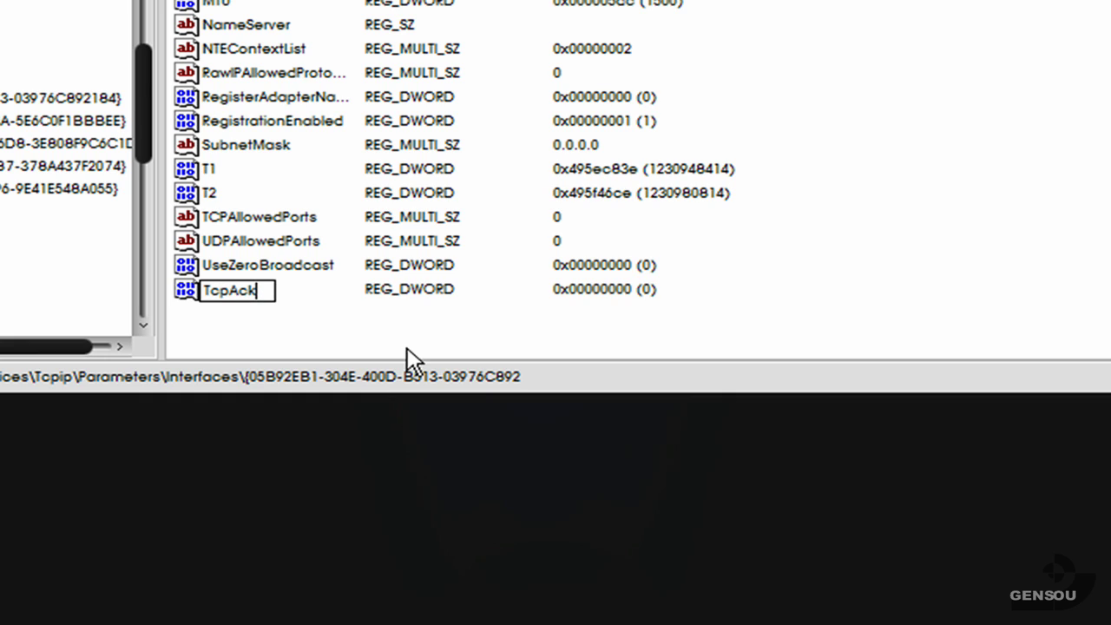
text(Frequency)
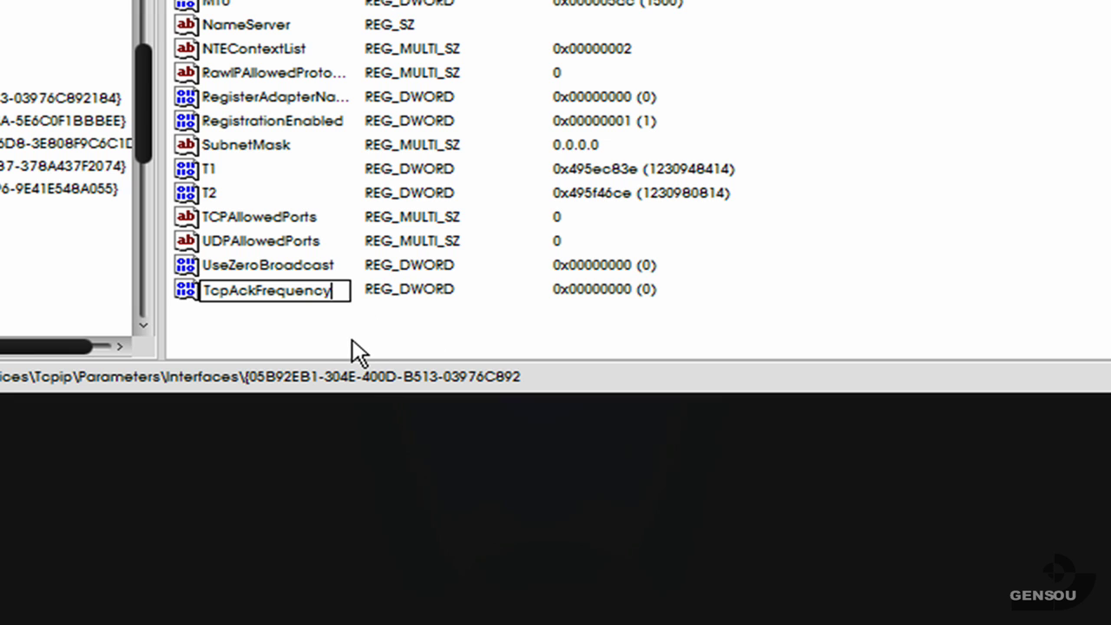
key(Return)
right_click(289, 298)
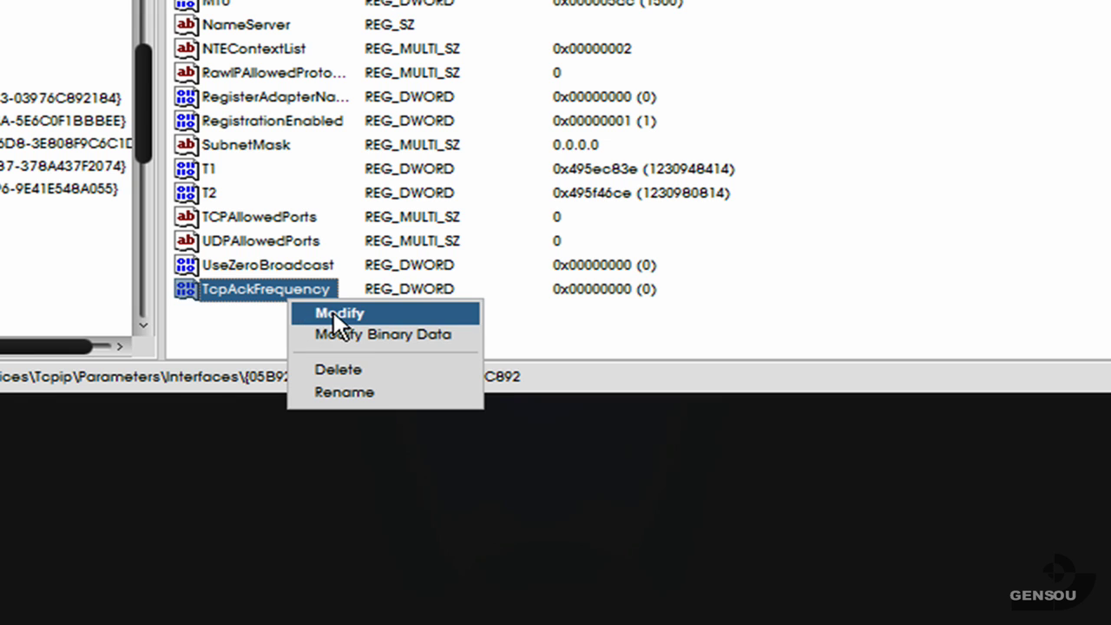
click(335, 315)
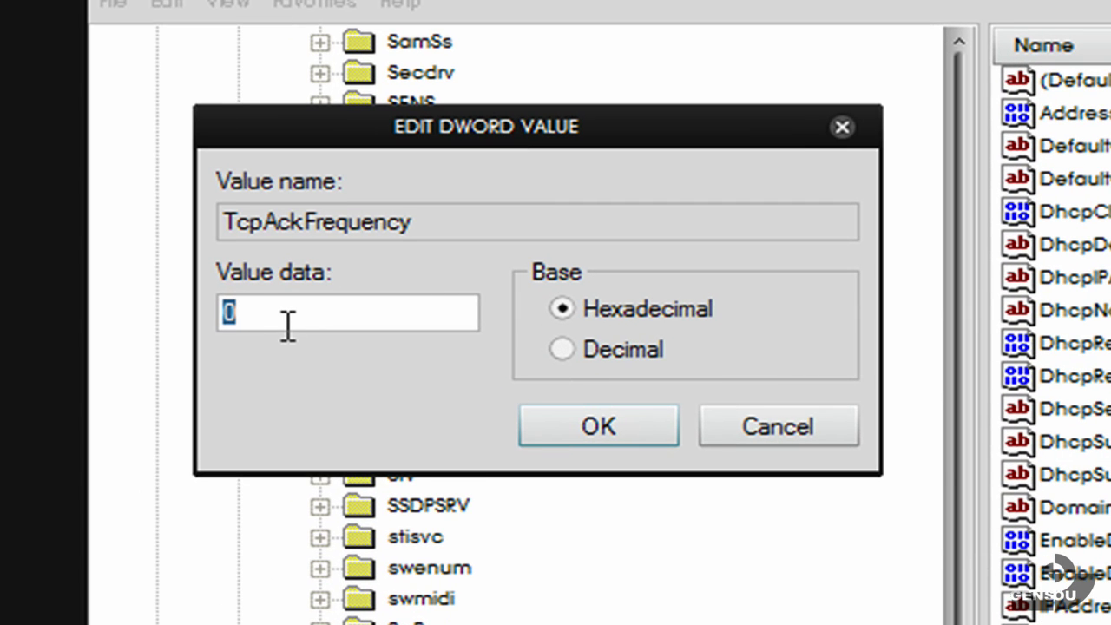
- Enter 1 as TcpAckFrequency's value data with Decimal base and confirm with OK
text(1)
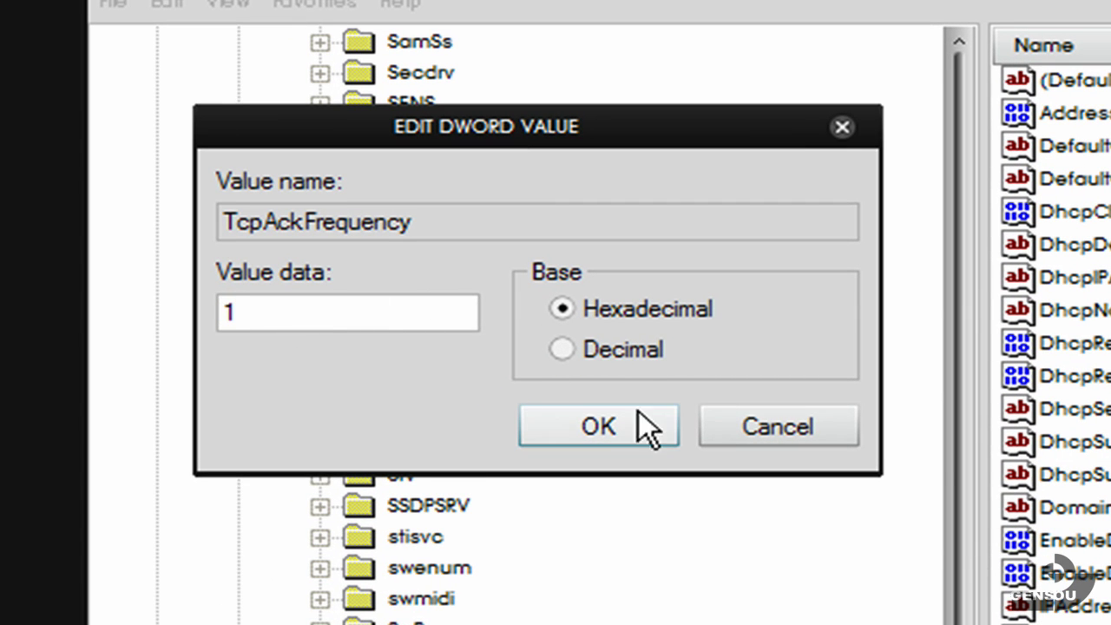
click(605, 349)
click(620, 311)
click(610, 347)
click(620, 313)
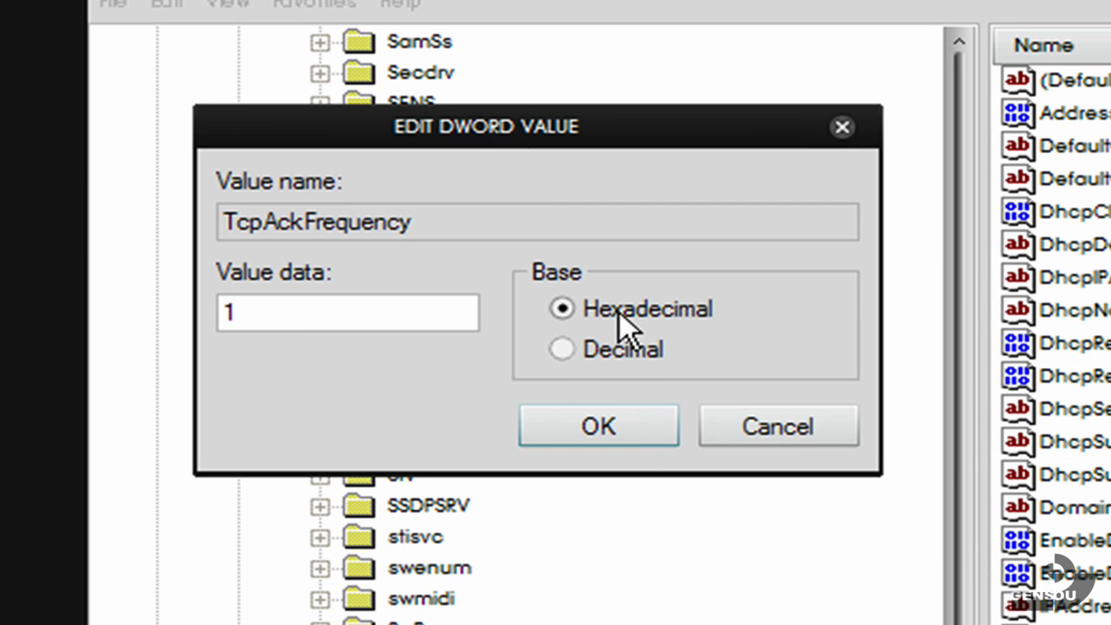
click(610, 349)
click(614, 311)
click(597, 300)
click(594, 354)
click(623, 311)
click(592, 355)
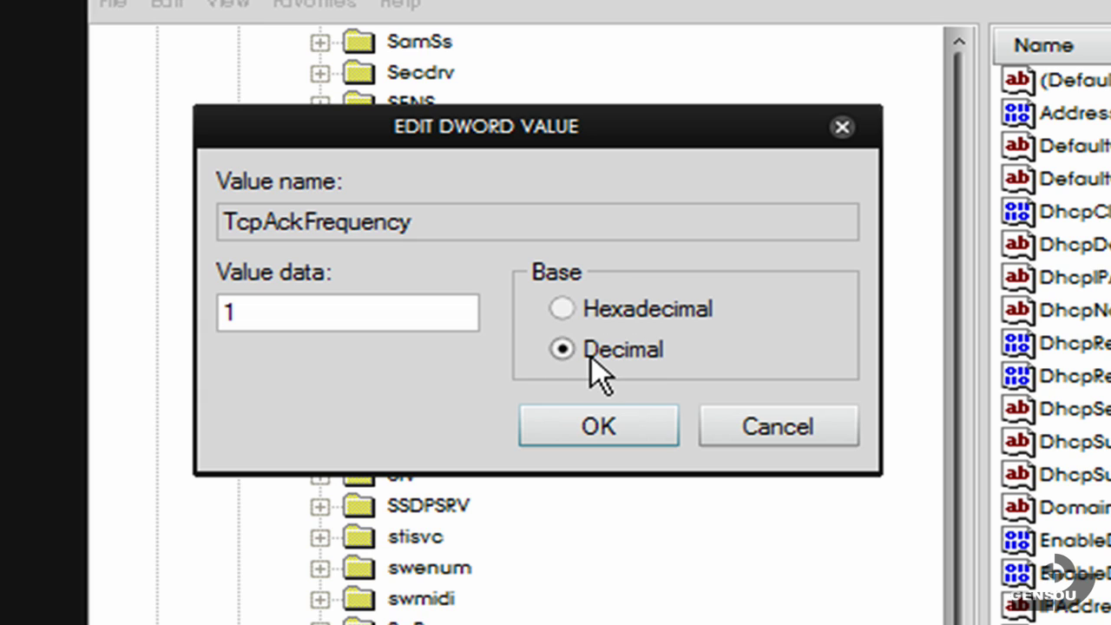
click(611, 432)
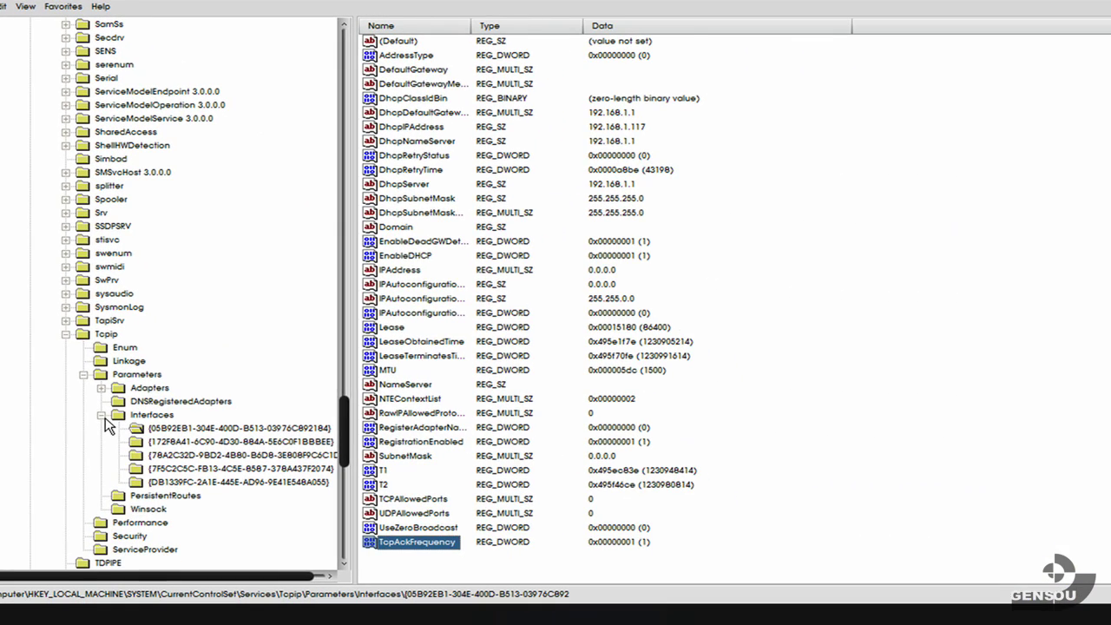
- Collapse the Interfaces, Tcpip, Services, CurrentControlSet and SYSTEM keys back to HKEY_LOCAL_MACHINE
click(101, 415)
click(83, 374)
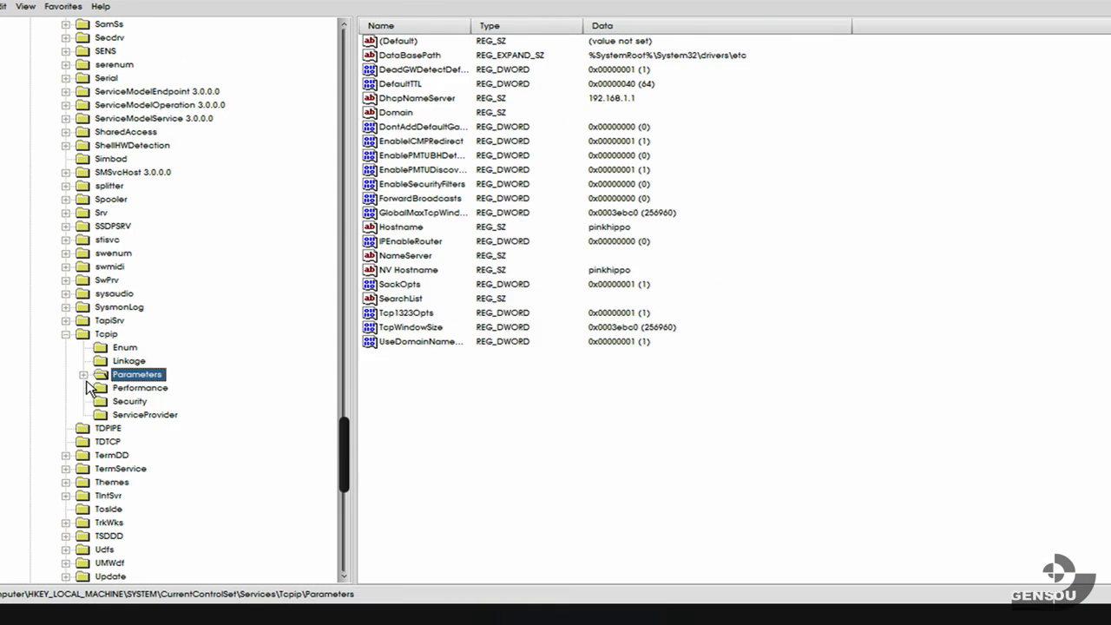
click(66, 335)
scroll(59, 347, up, 4)
scroll(59, 343, up, 10)
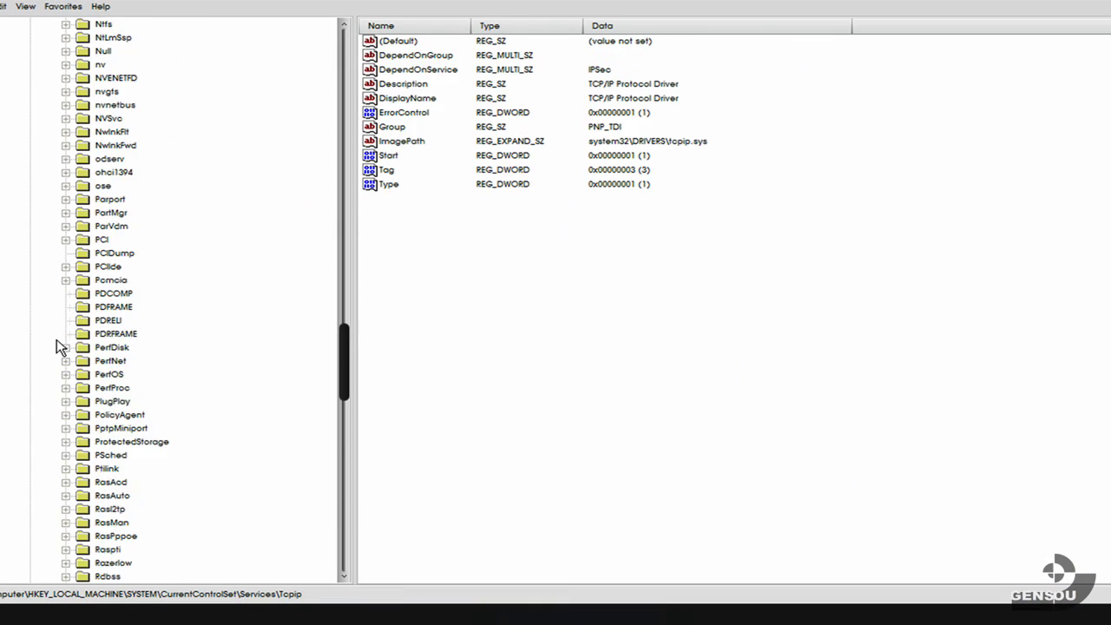
scroll(58, 335, up, 10)
scroll(59, 328, up, 9)
scroll(59, 329, up, 17)
scroll(56, 319, up, 7)
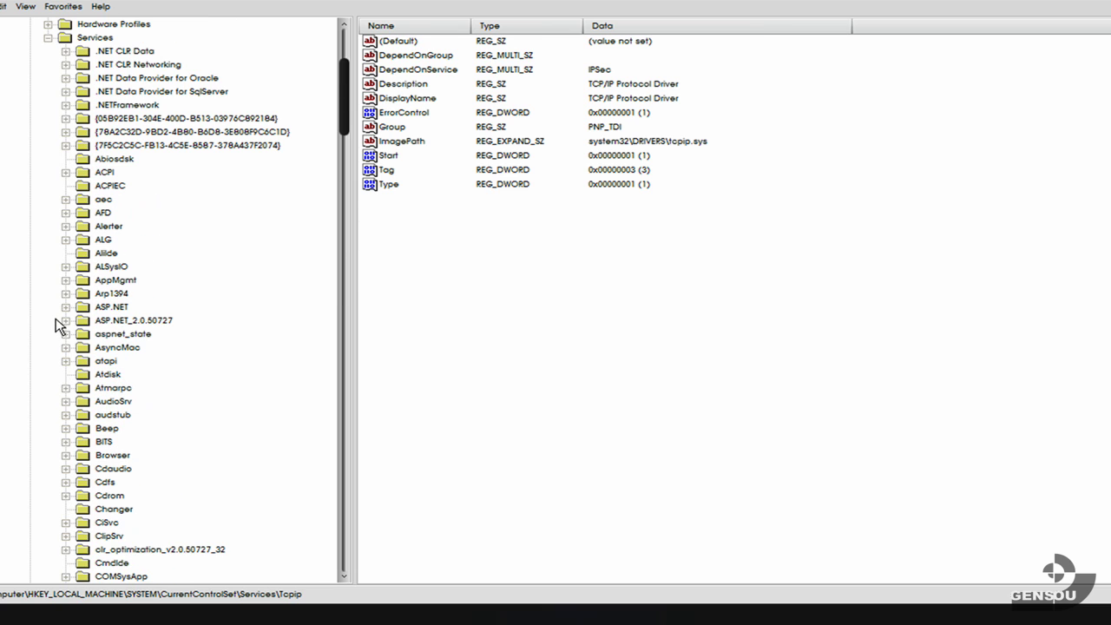
click(48, 38)
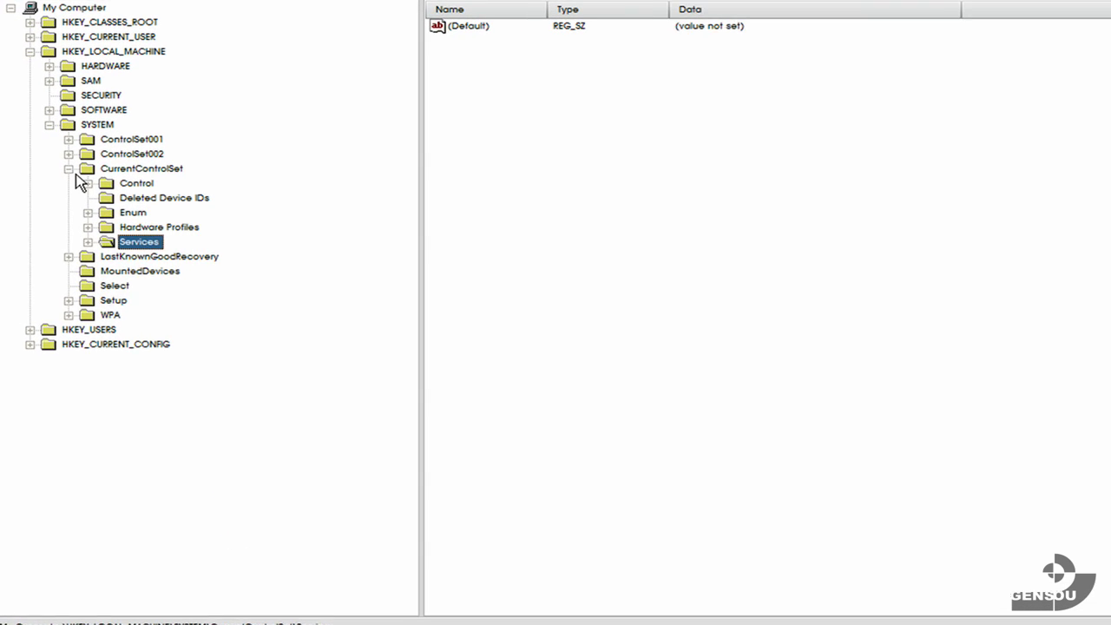
click(69, 170)
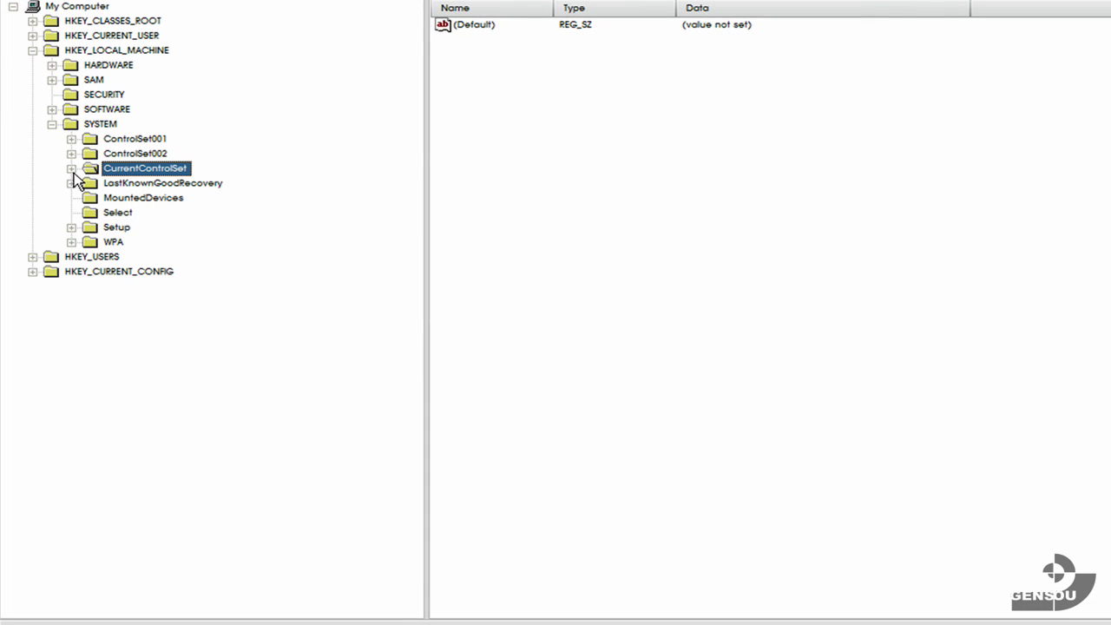
click(52, 124)
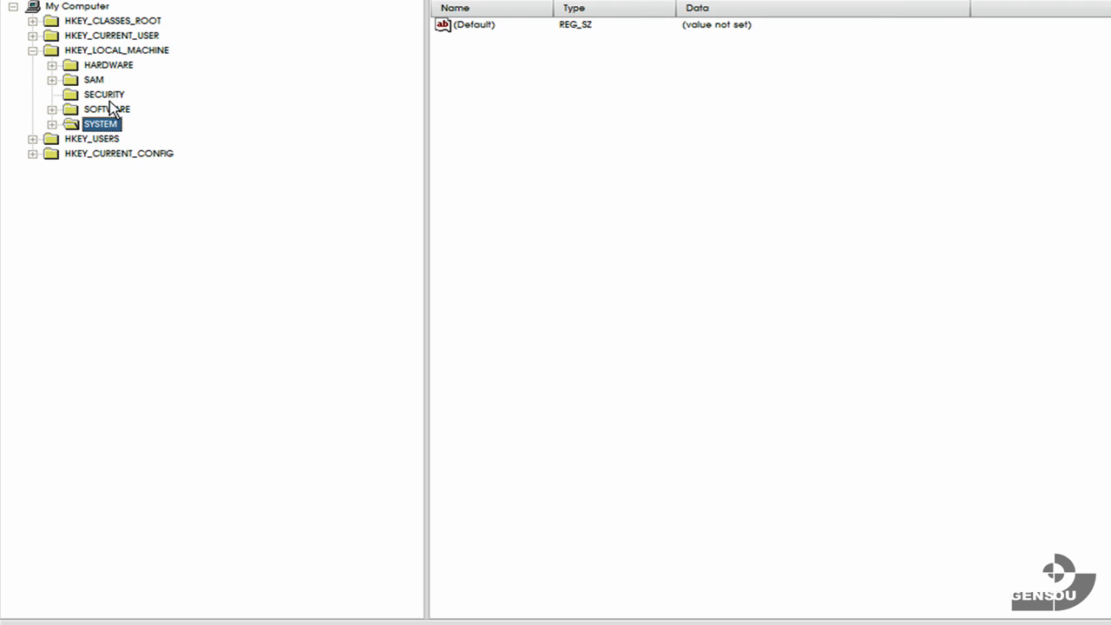
- Expand HKEY_LOCAL_MACHINE\SOFTWARE and Microsoft, moving down the subkeys toward MSMQ
click(111, 109)
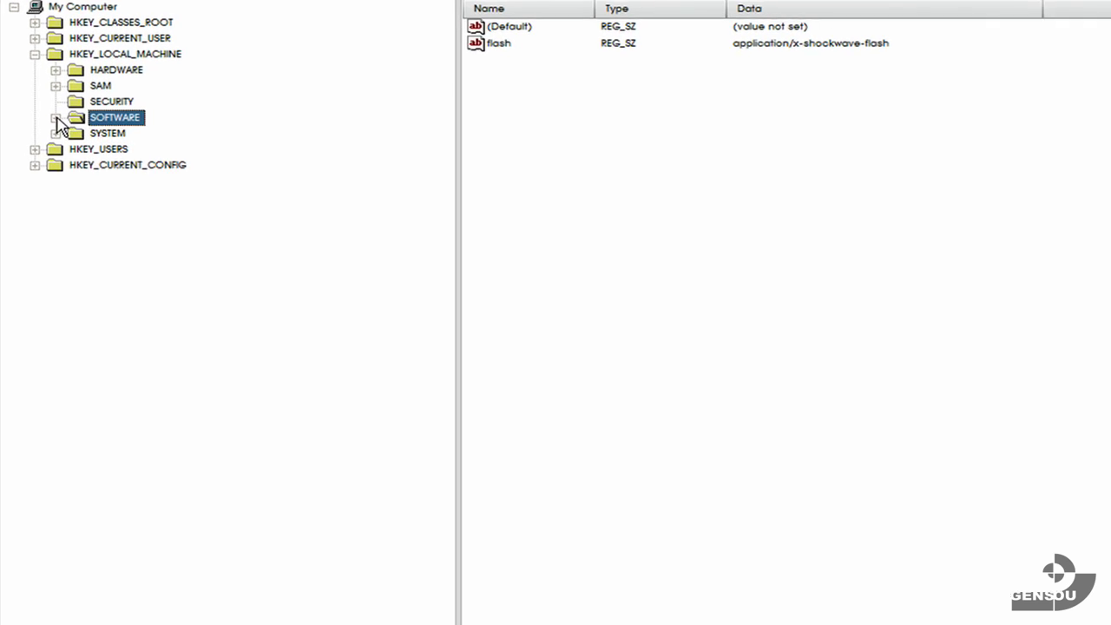
click(52, 110)
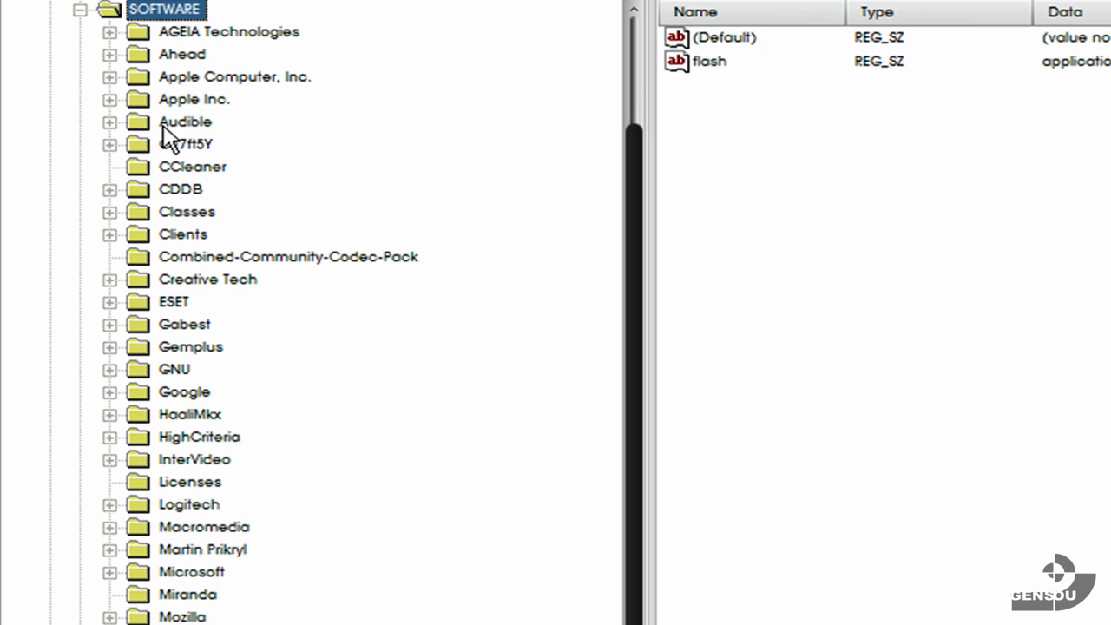
click(182, 123)
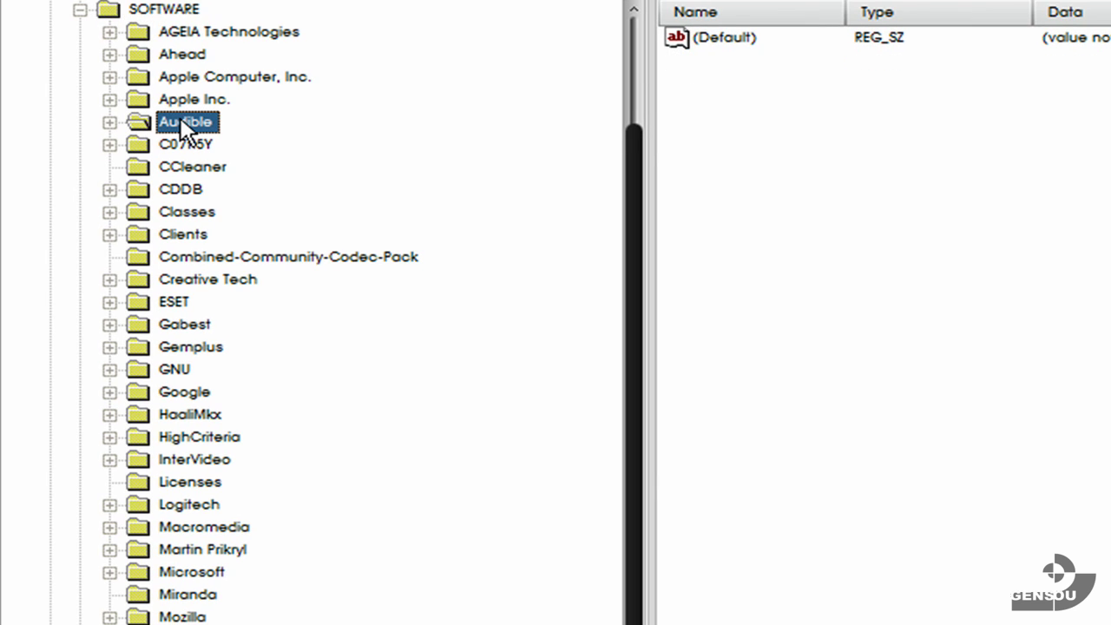
key(m)
key(Down)
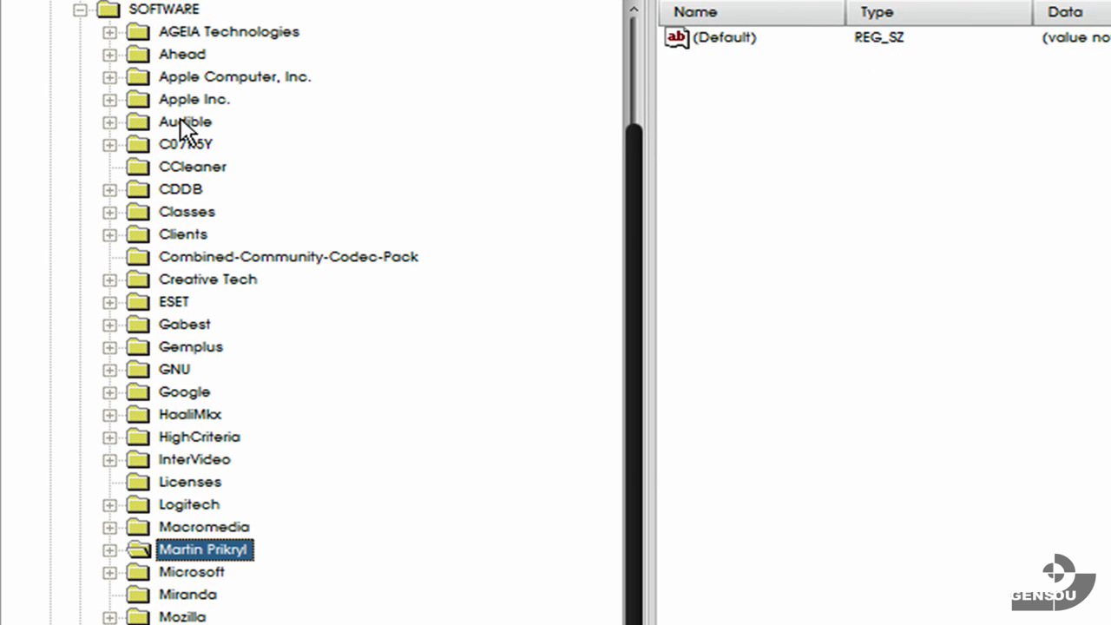
key(Down)
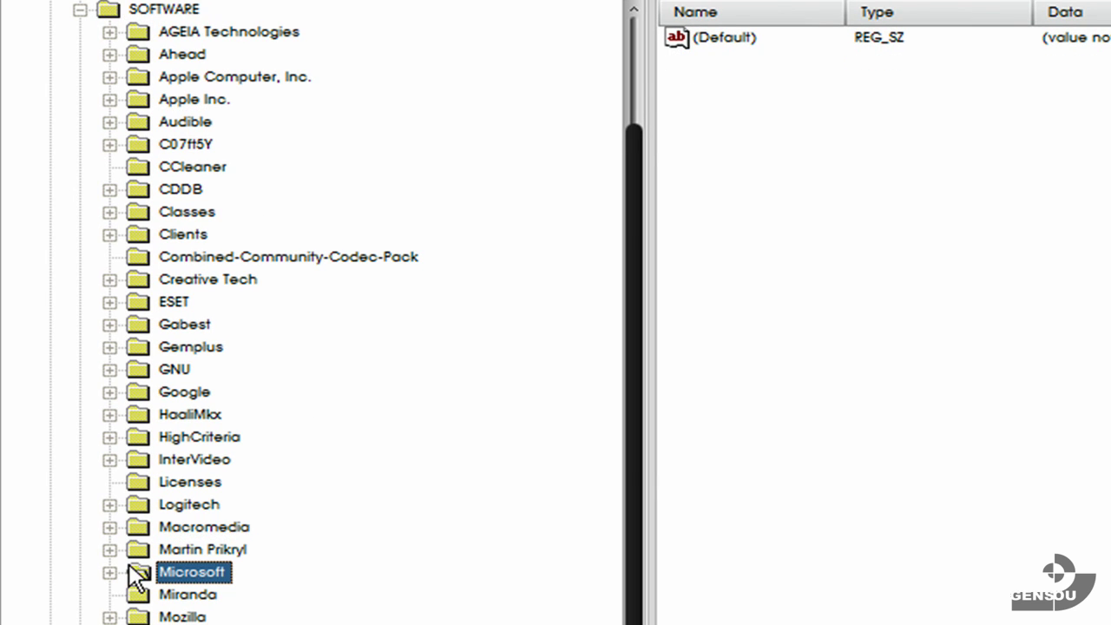
click(109, 572)
click(154, 250)
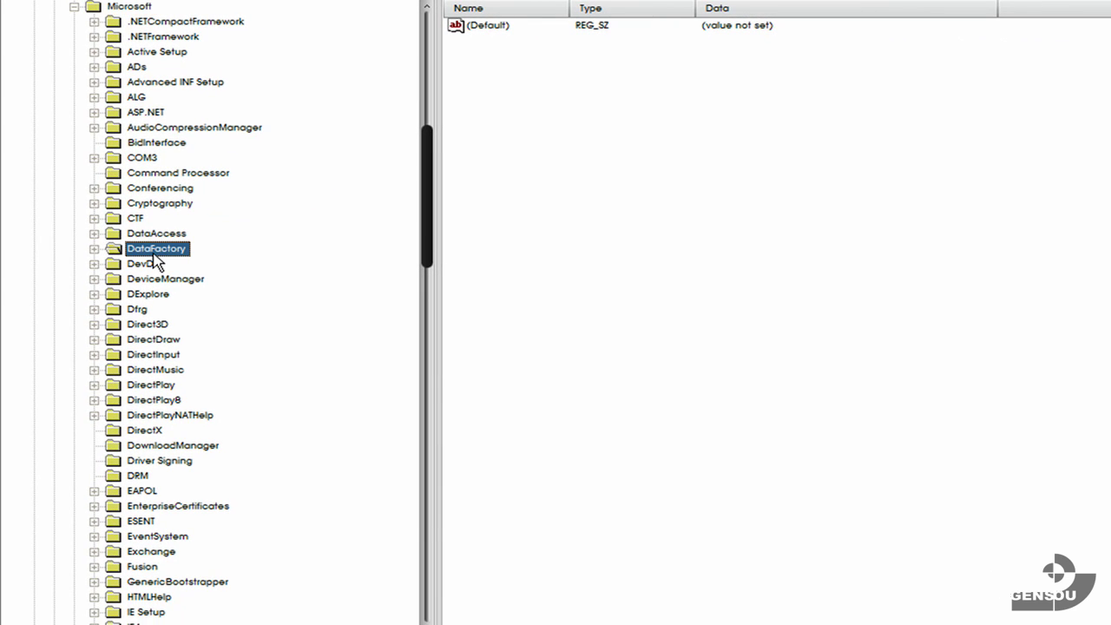
key(m)
key(Down)
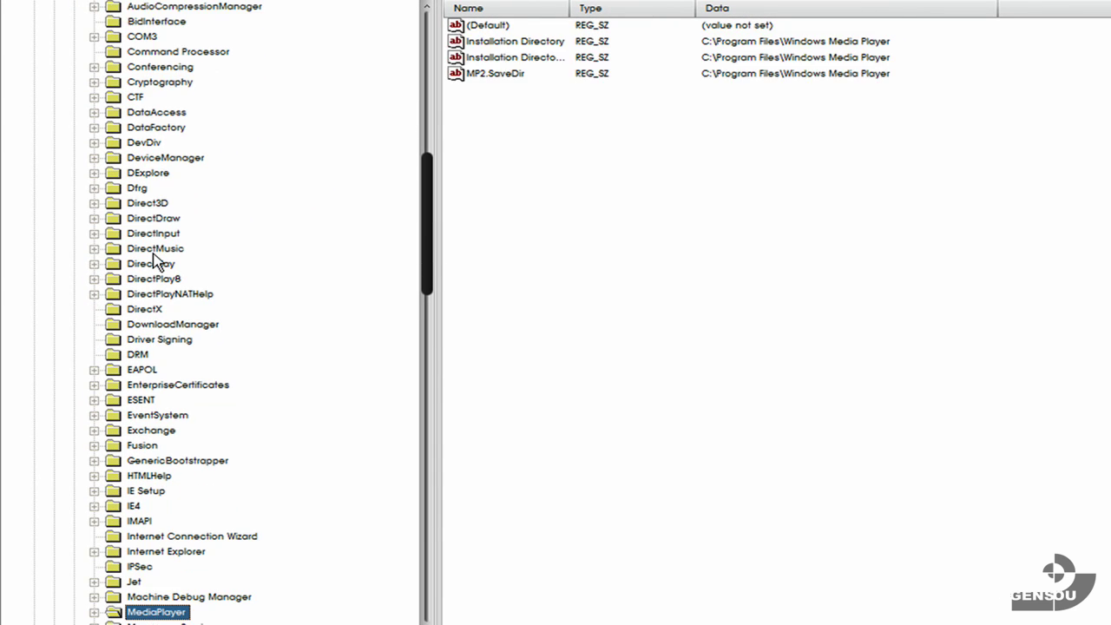
key(Down)
key(Down)
key(Down)
key(Down)
key(Down)
key(Down)
key(Down)
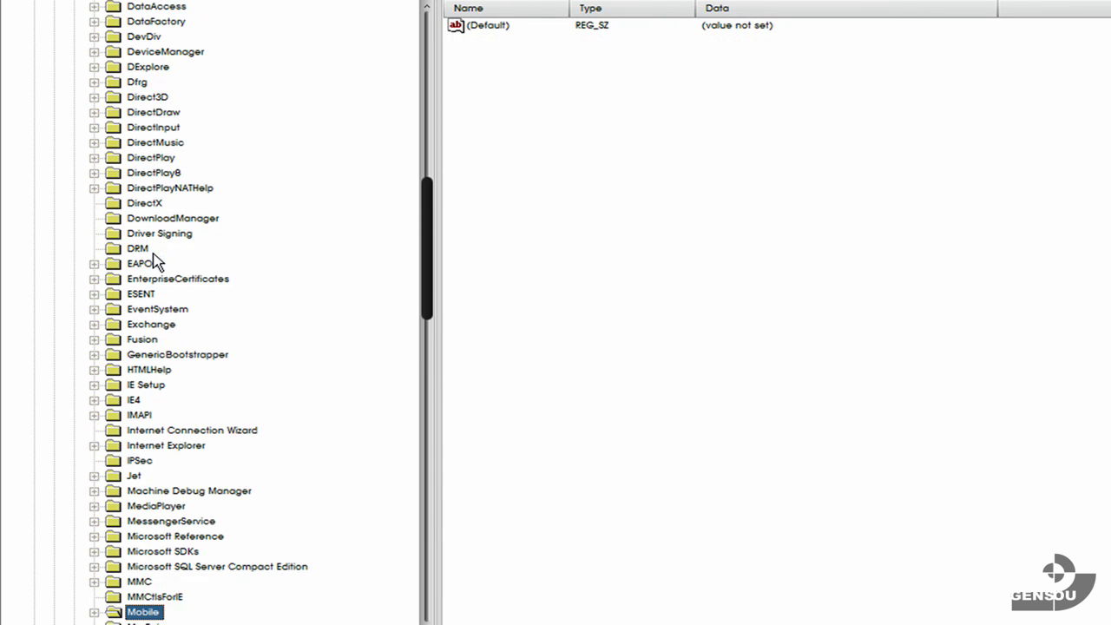
key(Down)
key(Down)
key(Down)
key(Down)
key(Down)
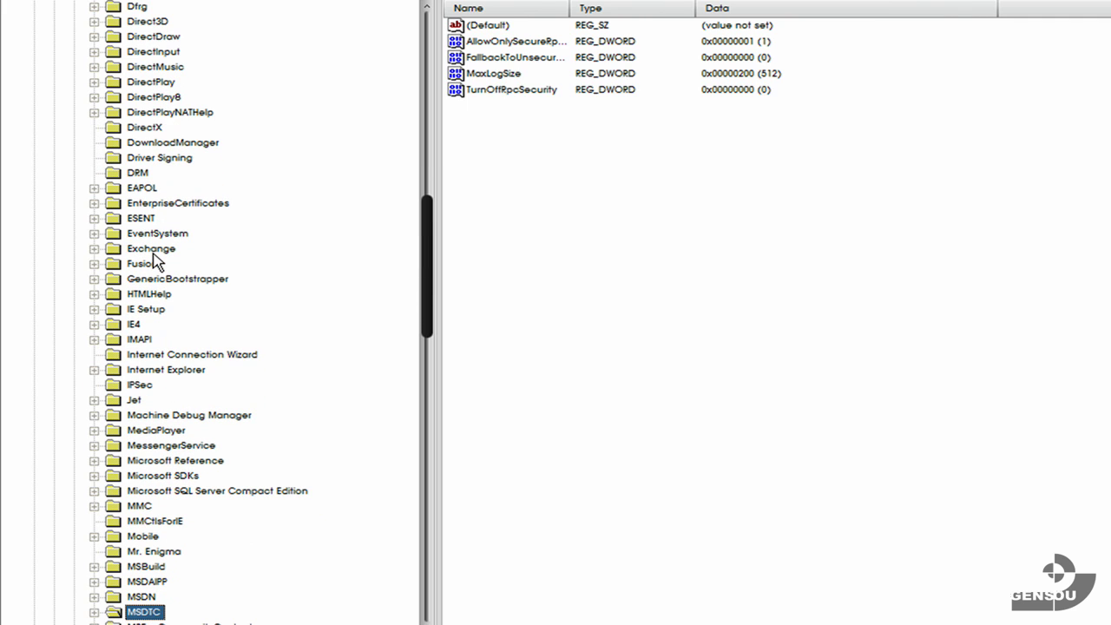
key(Down)
key(Down)
key(Down)
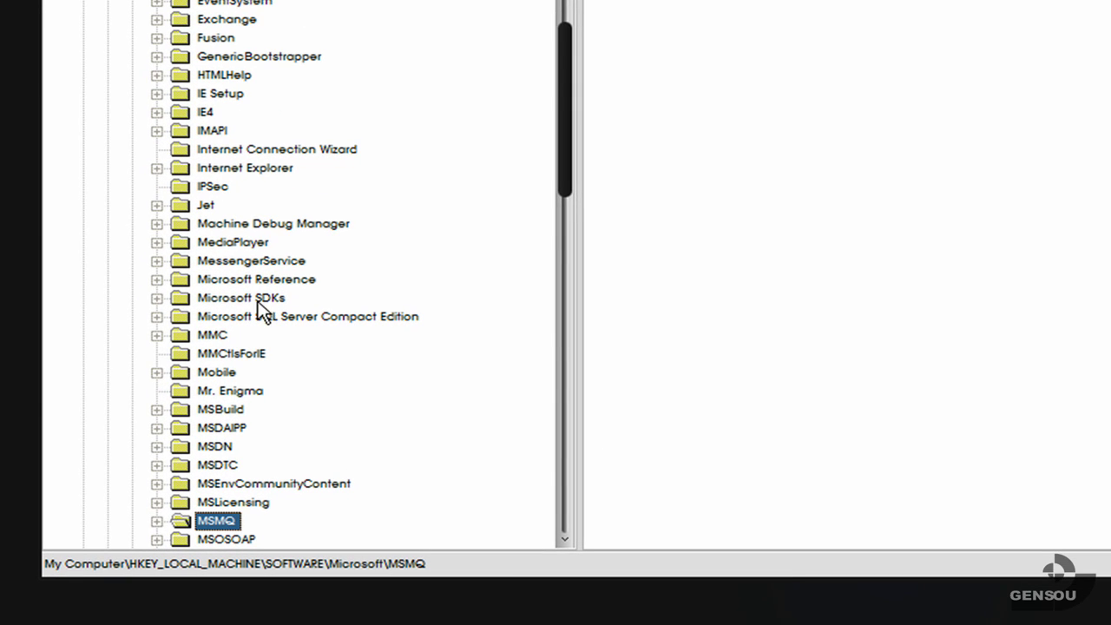
- Expand MSMQ, peek at the Security and setup subkeys, and select Parameters
click(158, 521)
scroll(278, 486, down, 2)
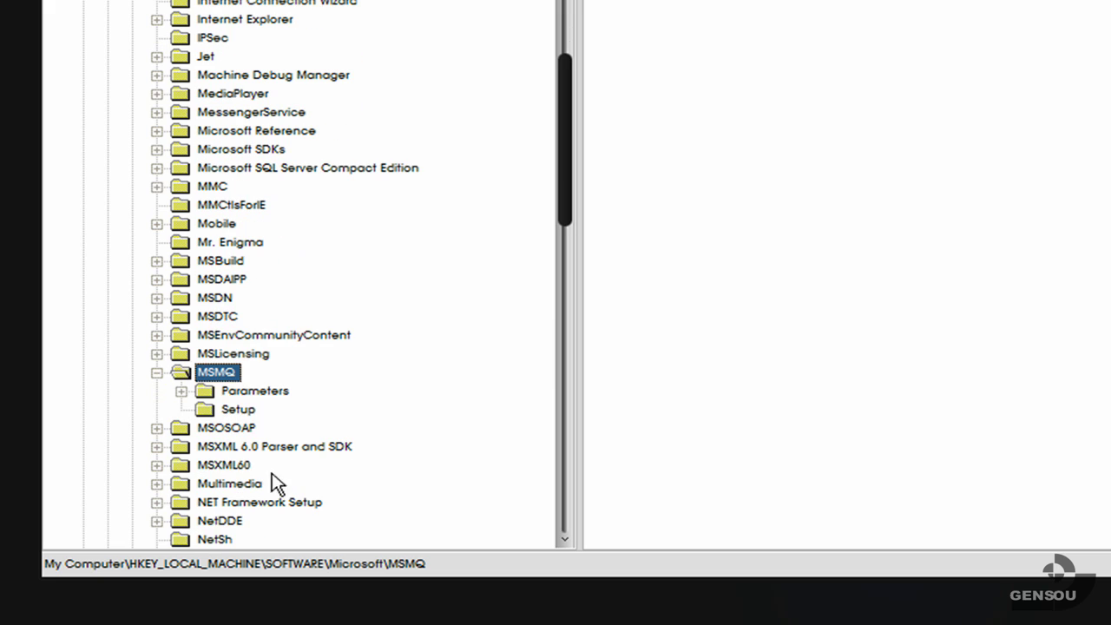
click(244, 395)
click(181, 391)
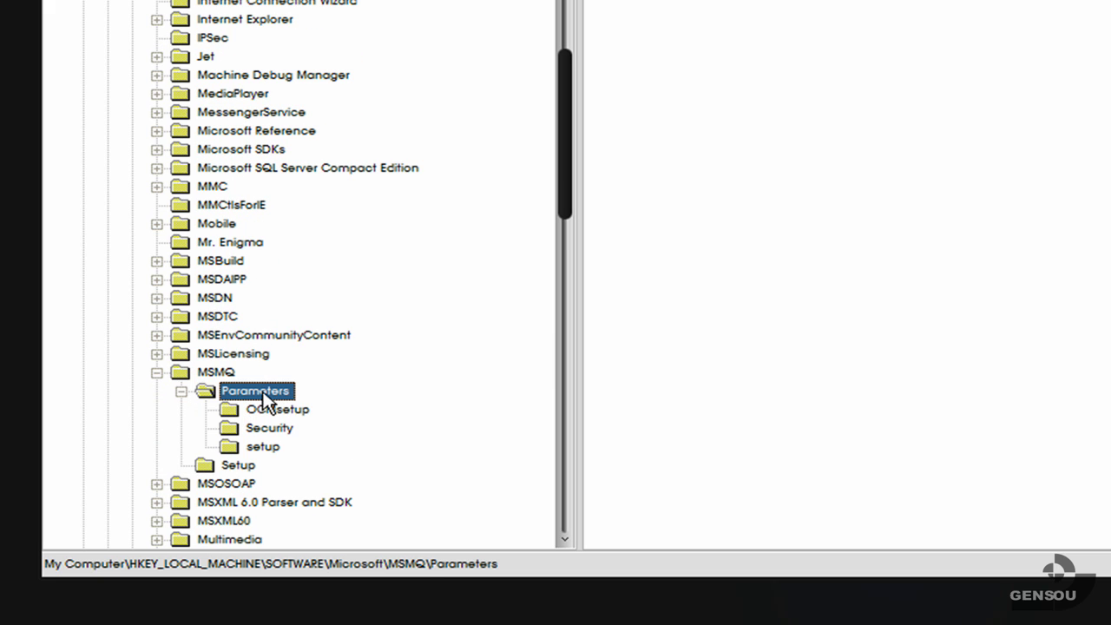
click(278, 428)
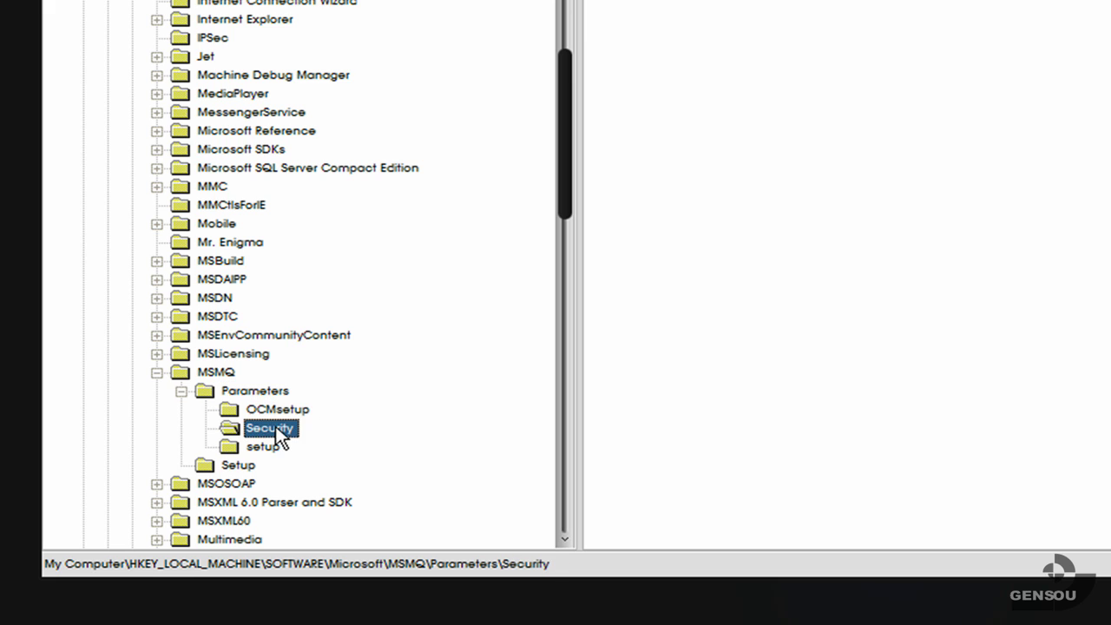
click(265, 446)
click(261, 397)
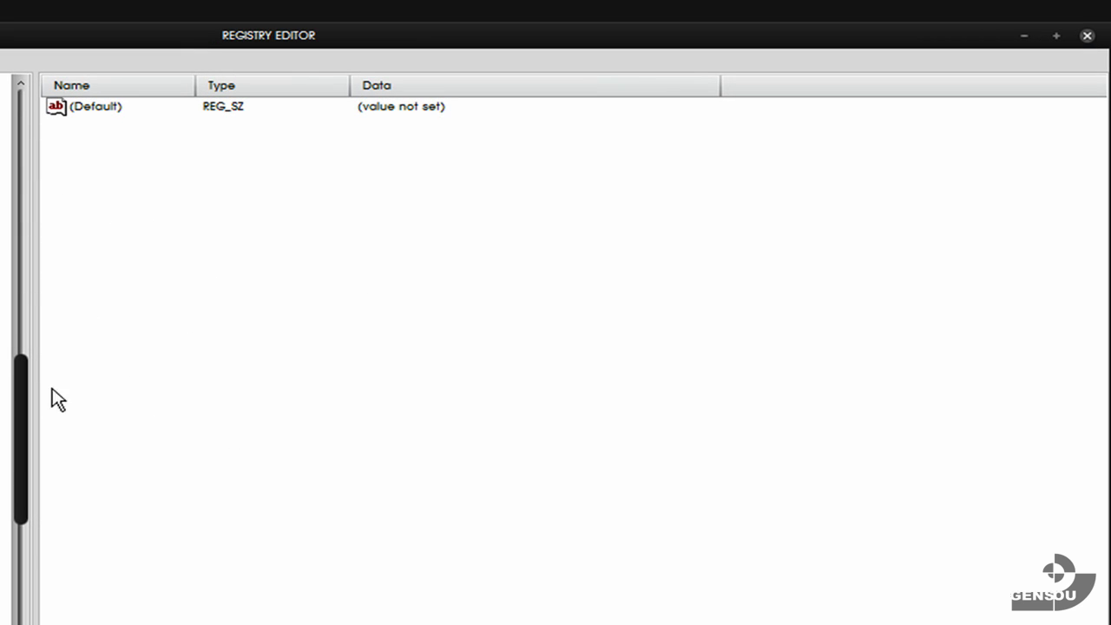
- Create a DWORD value named TCPNoDelay in MSMQ Parameters and right-click it
right_click(162, 208)
mouse_move(196, 216)
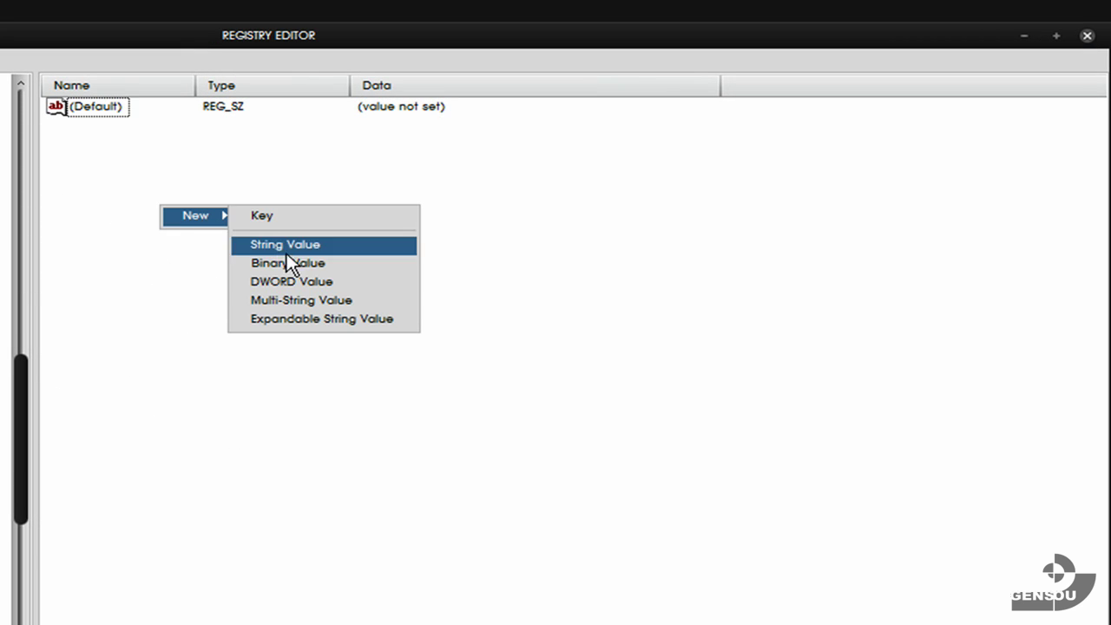
click(303, 283)
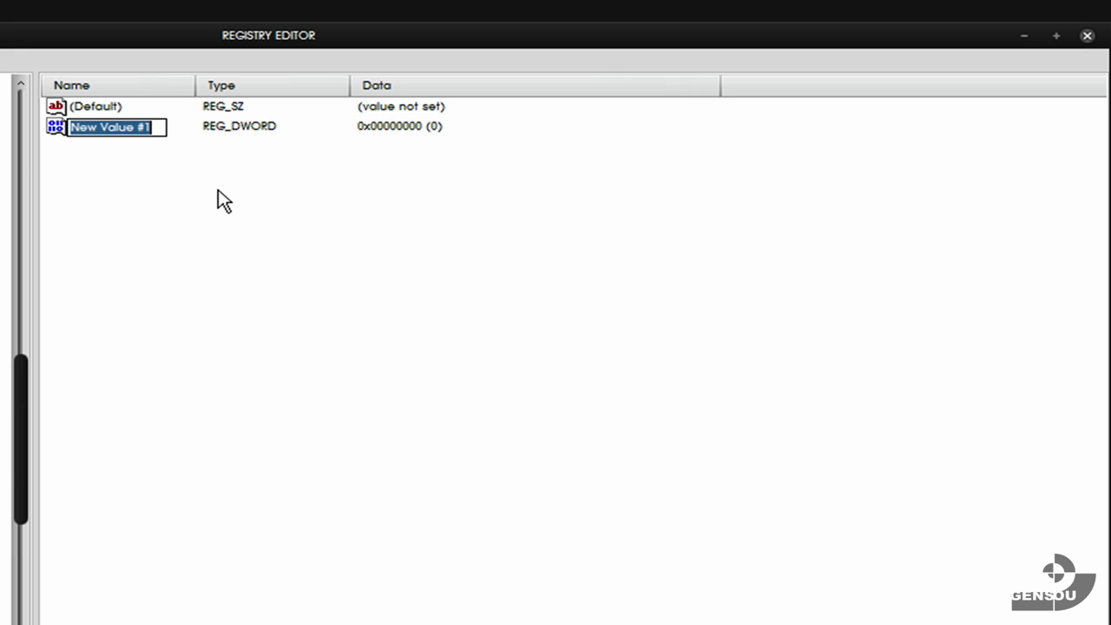
text(T)
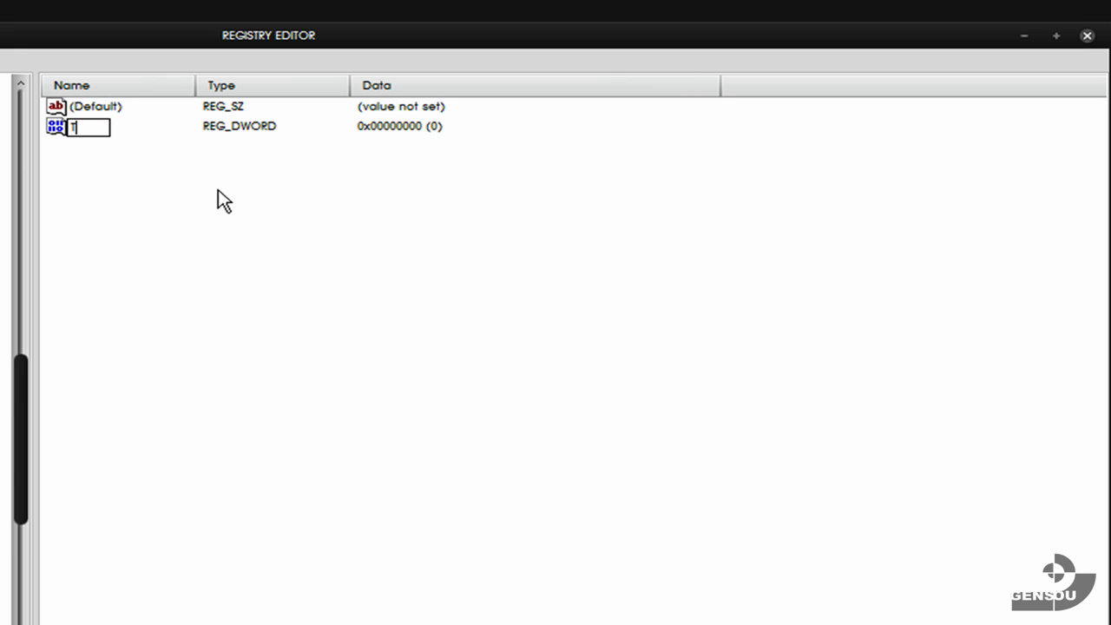
text(CPNo)
text(CP)
text(NoDelay)
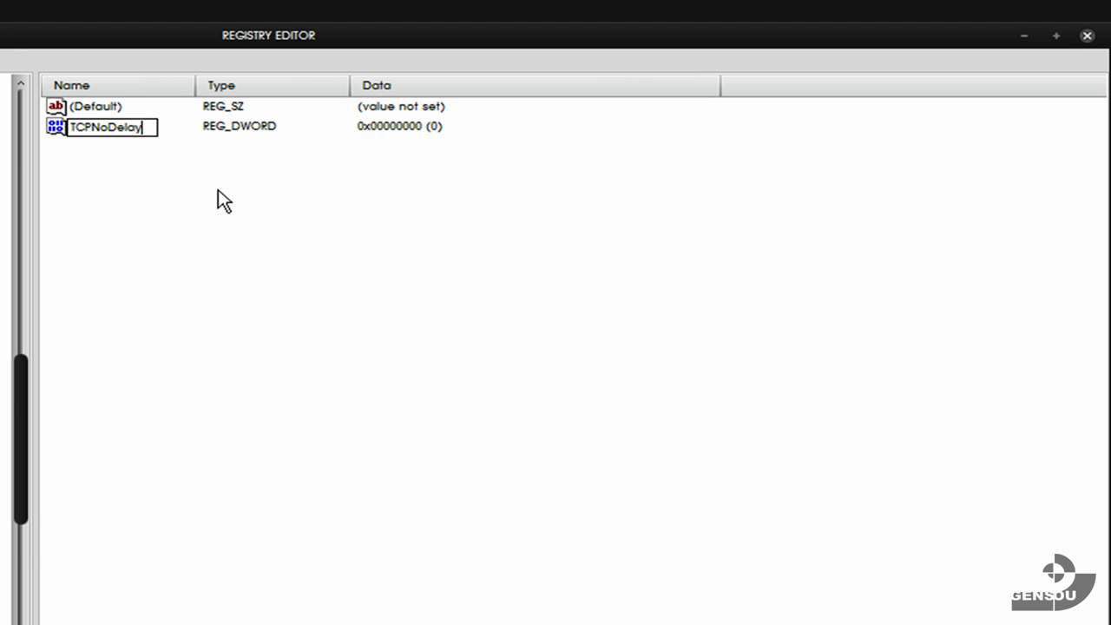
key(Return)
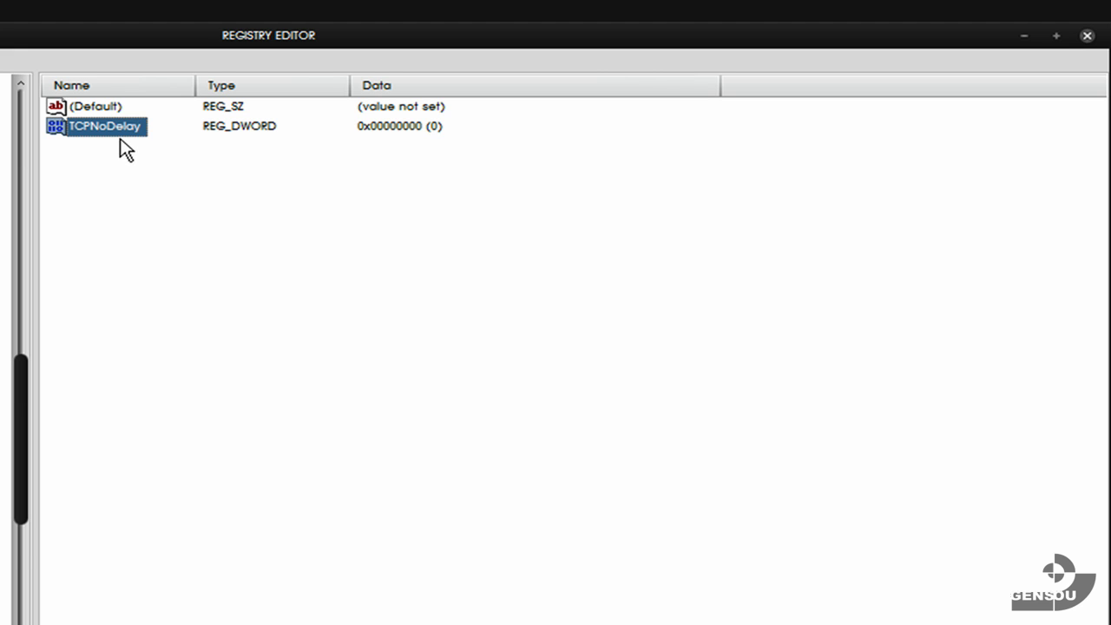
right_click(123, 139)
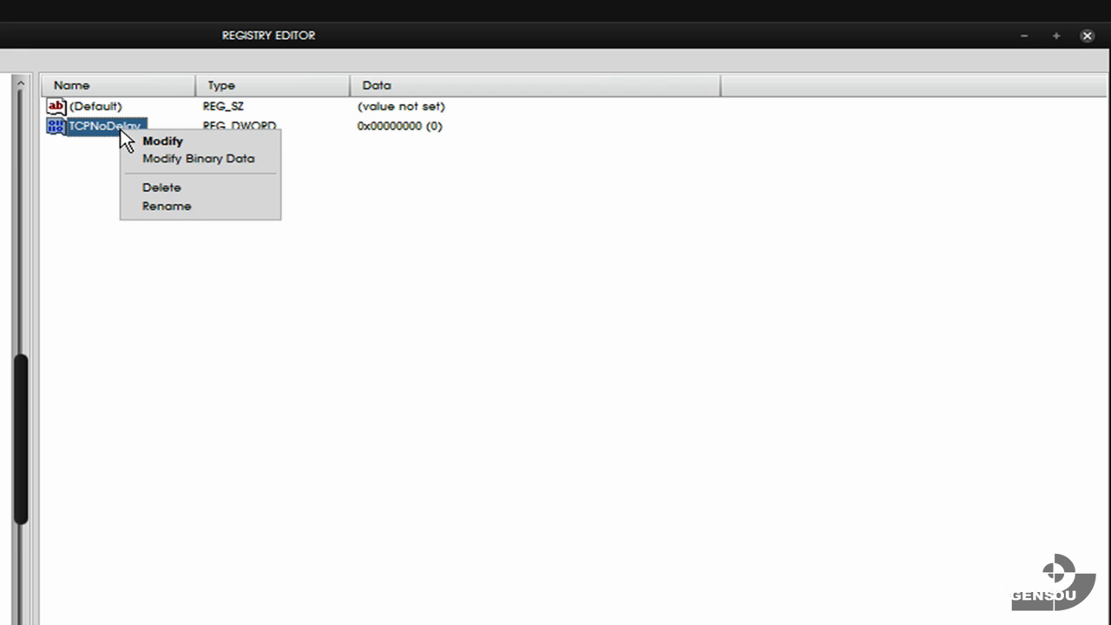
- Modify TCPNoDelay to value data 1 in Decimal and save it
click(174, 141)
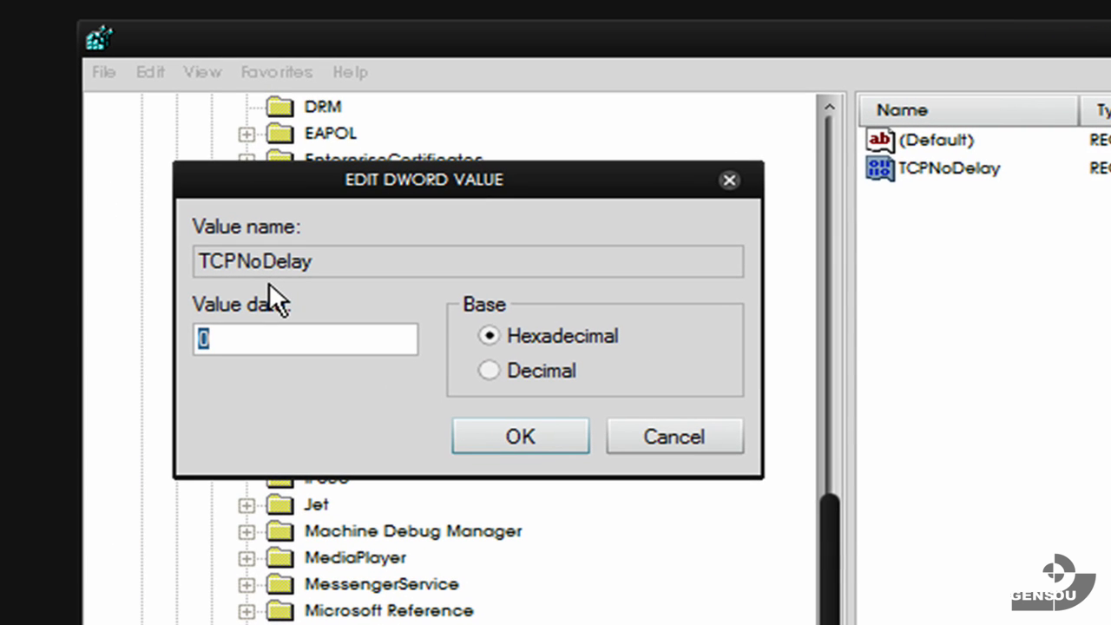
text(1)
click(495, 373)
click(523, 433)
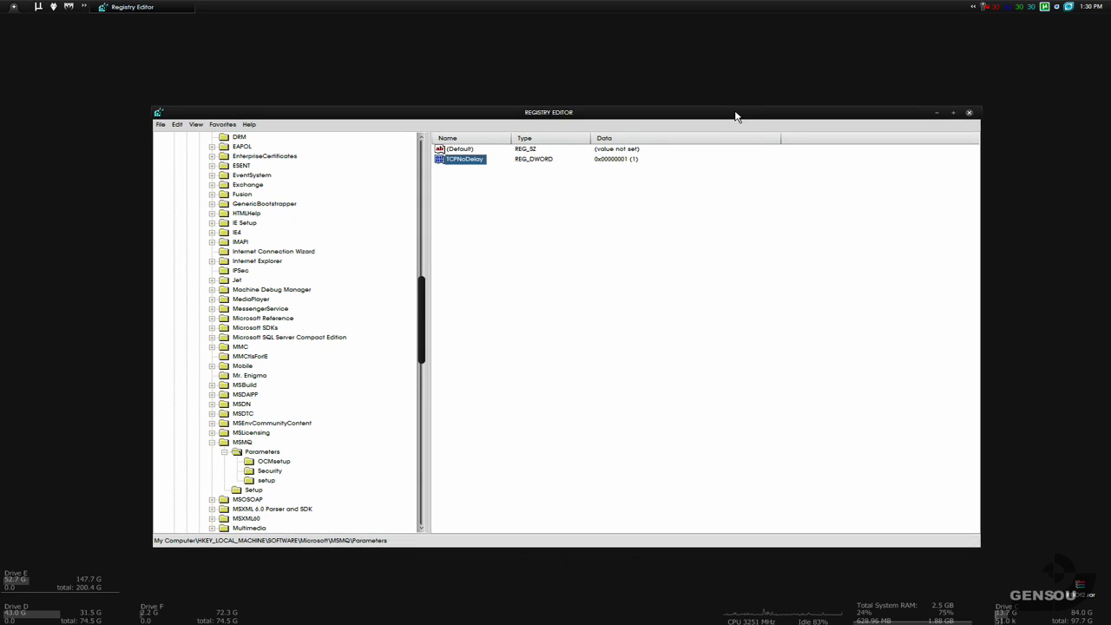
- Move the Registry Editor window aside and close it
mouse_move(735, 116)
mouse_down()
mouse_move(679, 58)
mouse_move(635, 61)
mouse_up()
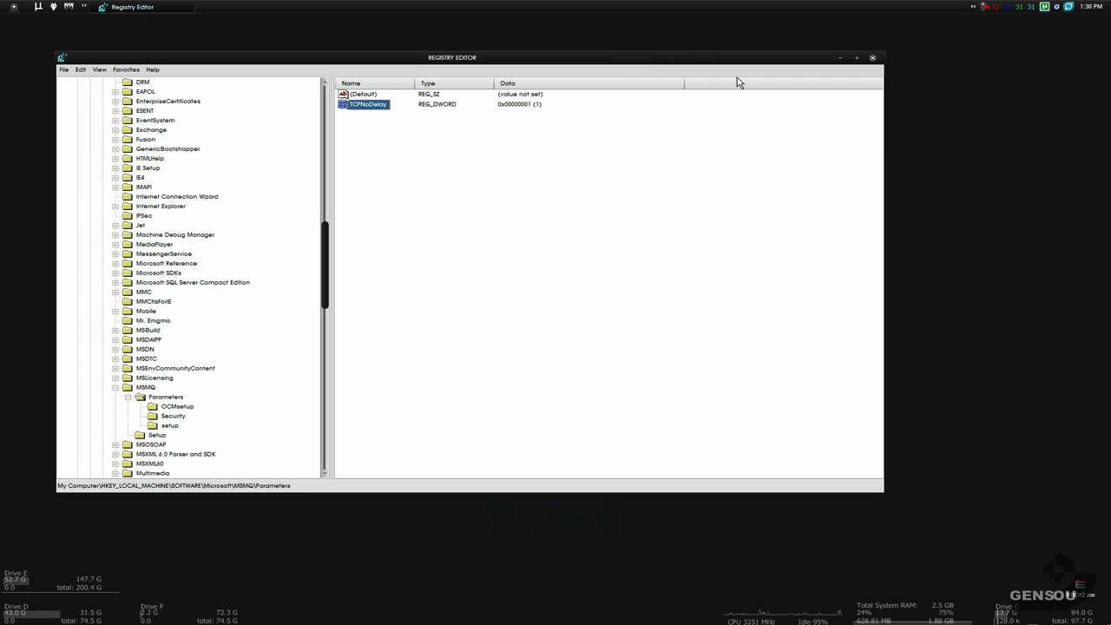
click(873, 58)
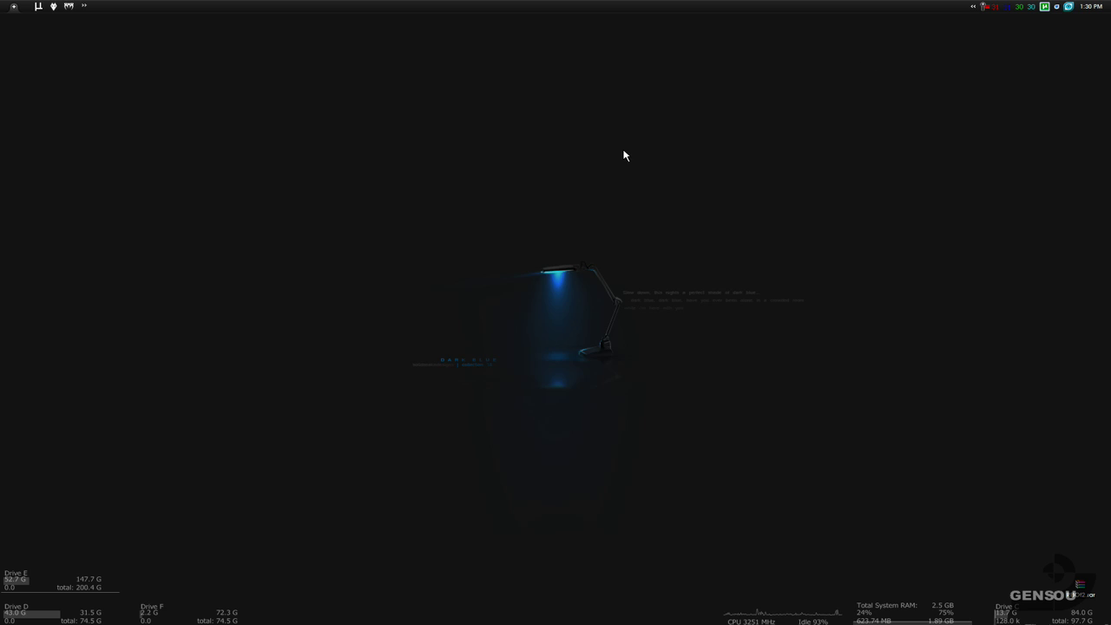